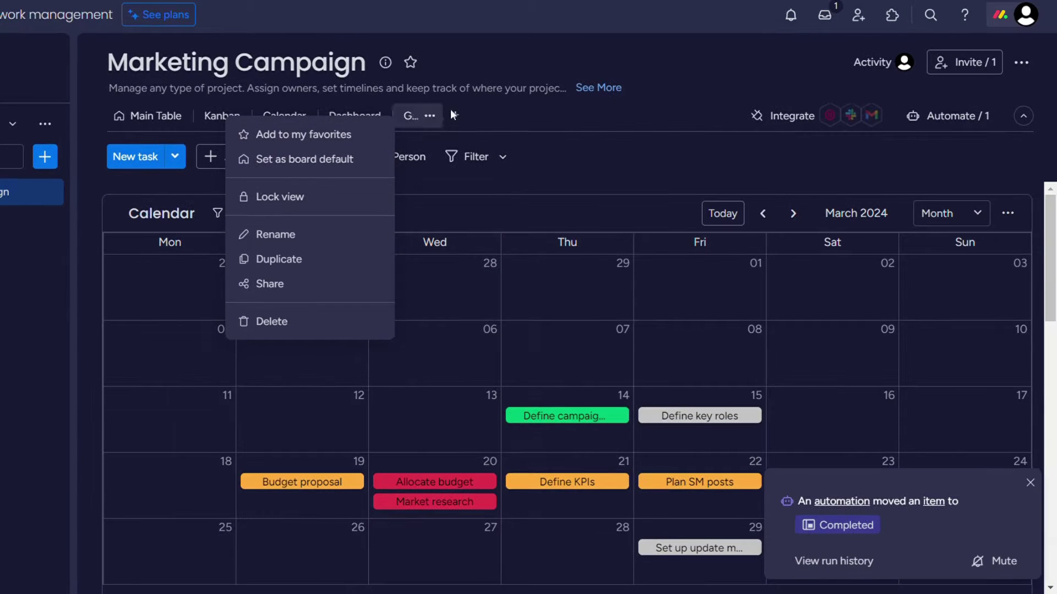
- Show the Marketing Campaign board's Gantt timeline, scroll its task list, and close the automation toast
{"action": "left_click", "coordinate": [490, 110]}
{"action": "left_click", "coordinate": [417, 115]}
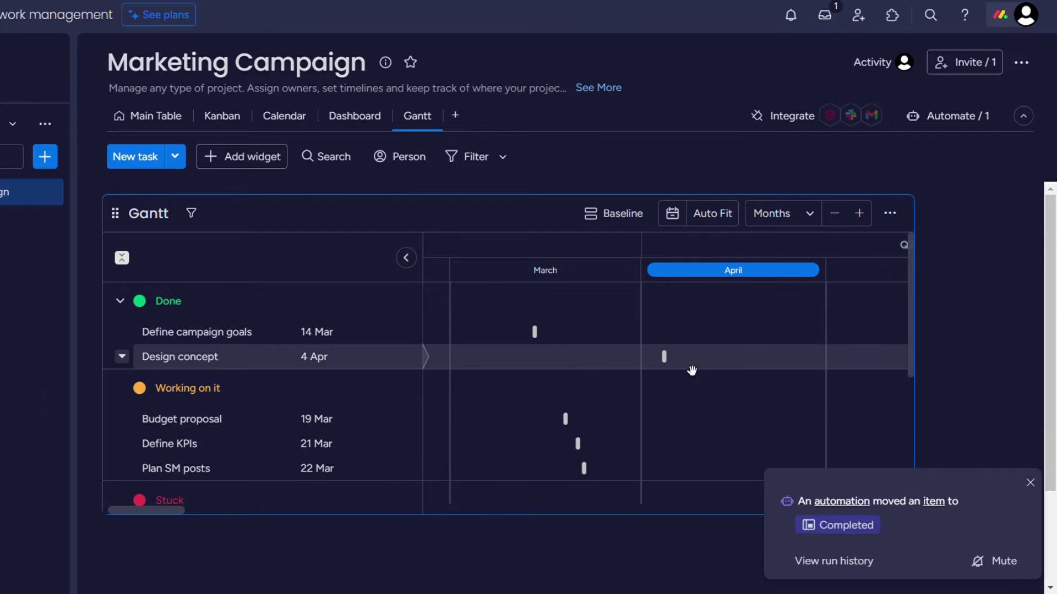
{"action": "scroll", "coordinate": [692, 370], "scroll_direction": "down", "scroll_amount": 4}
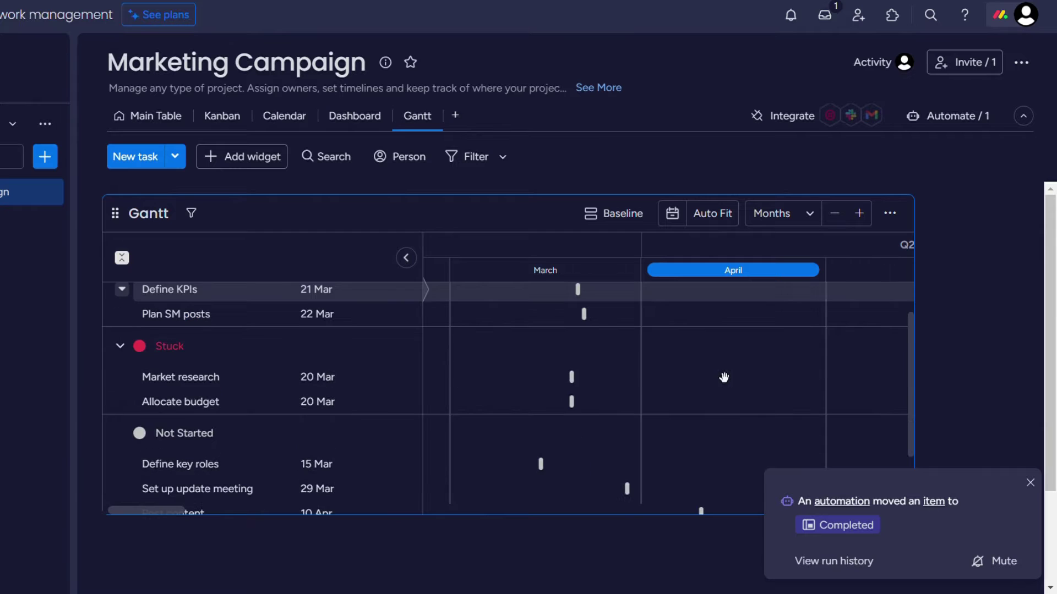
{"action": "left_click", "coordinate": [1028, 484]}
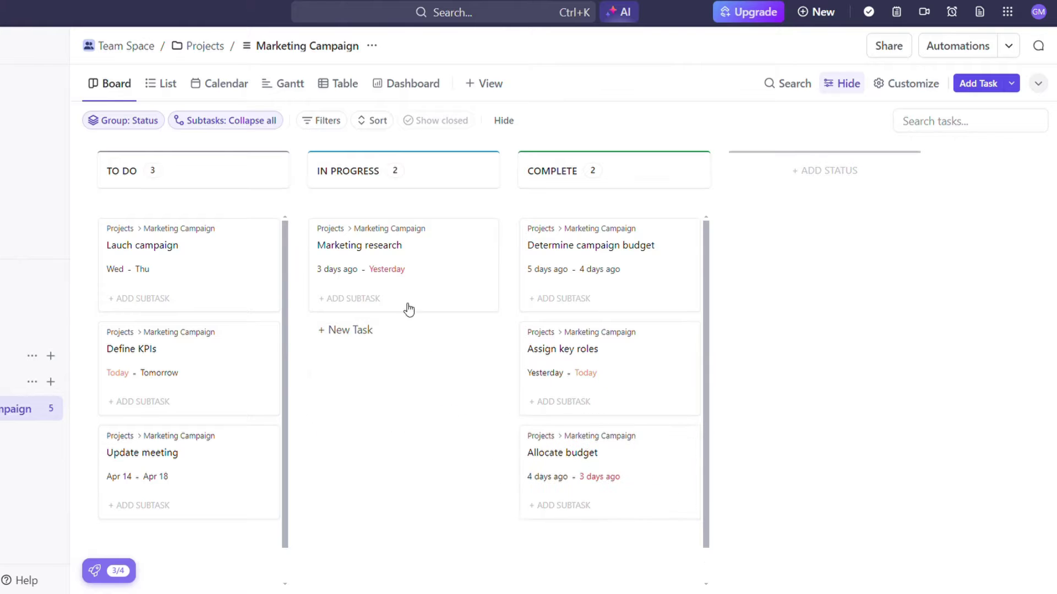
- In List view, move Determine campaign budget to the top of COMPLETE, then show the Gantt timeline
{"action": "left_click", "coordinate": [175, 89]}
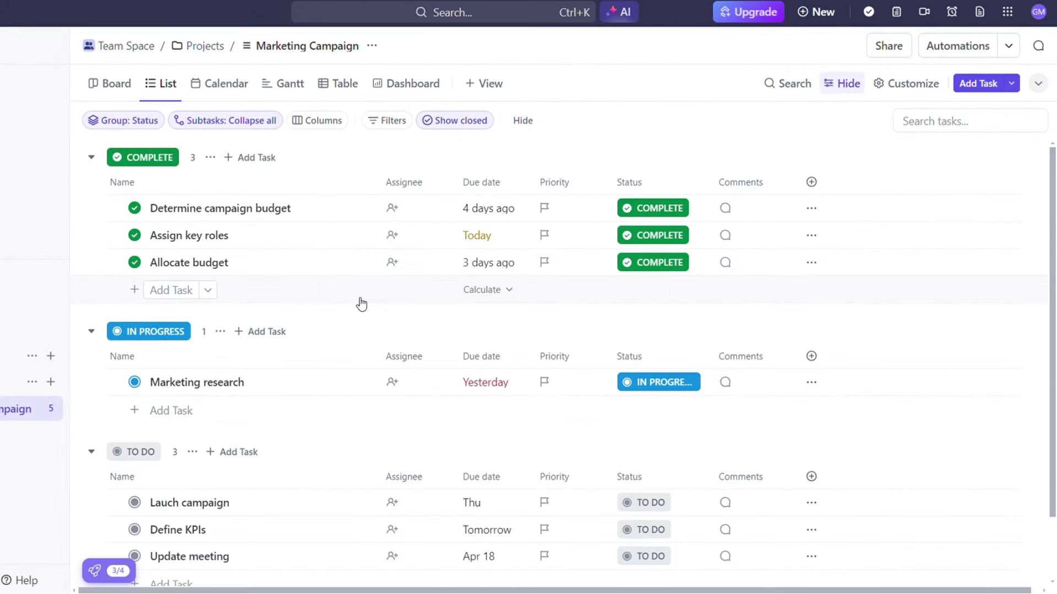
{"action": "left_click_drag", "start_coordinate": [307, 283], "coordinate": [308, 286]}
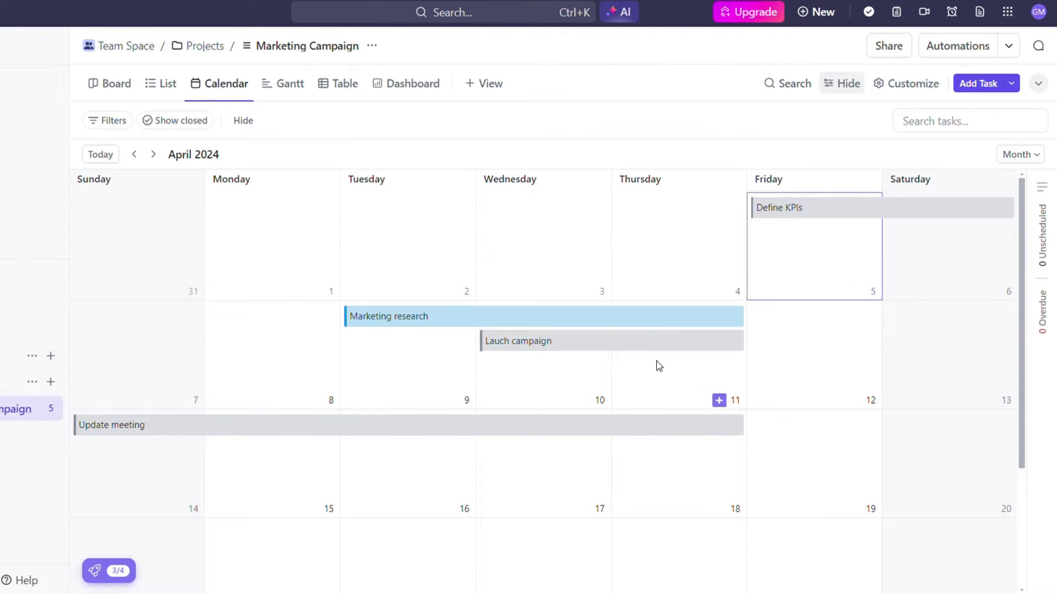
{"action": "left_click", "coordinate": [293, 86]}
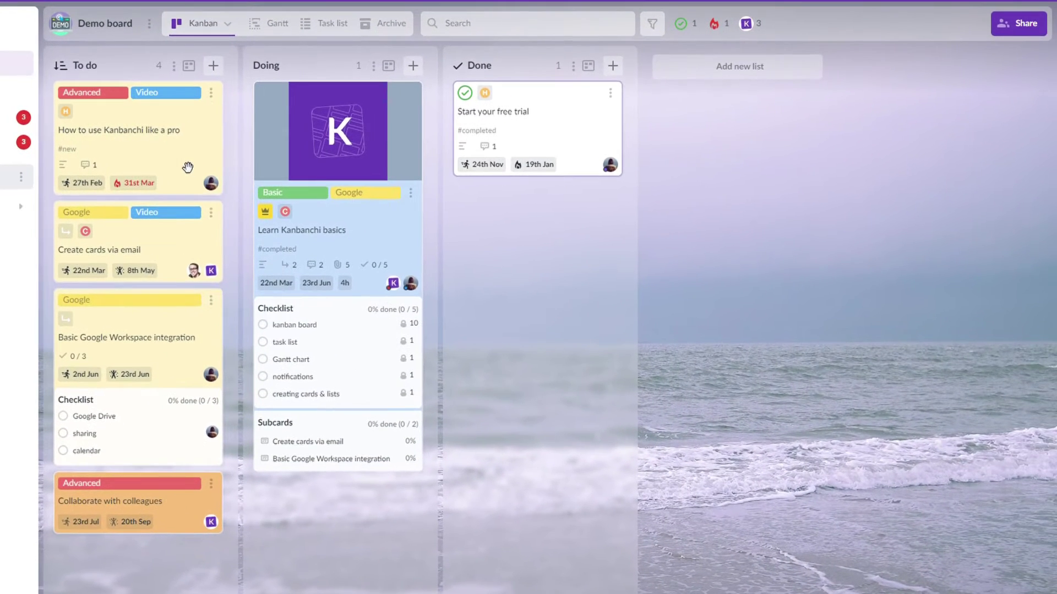
- Put How to use Kanbanchi like a pro in Doing, Learn Kanbanchi basics in Done, three cards orange, then show Gantt
{"action": "left_click_drag", "start_coordinate": [187, 167], "coordinate": [386, 168]}
{"action": "left_click_drag", "start_coordinate": [387, 270], "coordinate": [561, 293]}
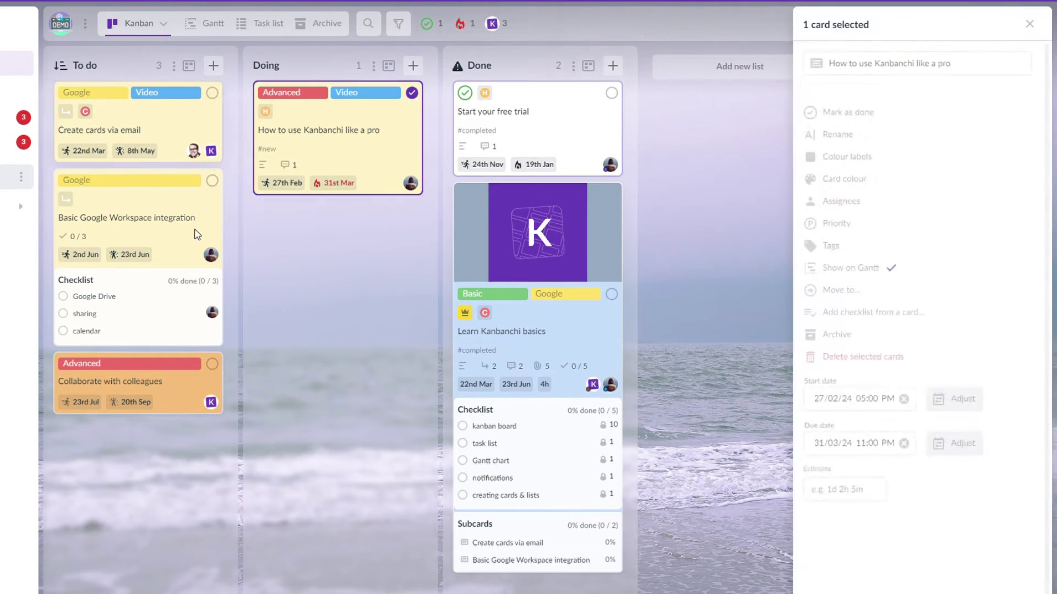
{"action": "left_click", "coordinate": [211, 93]}
{"action": "left_click", "coordinate": [212, 181]}
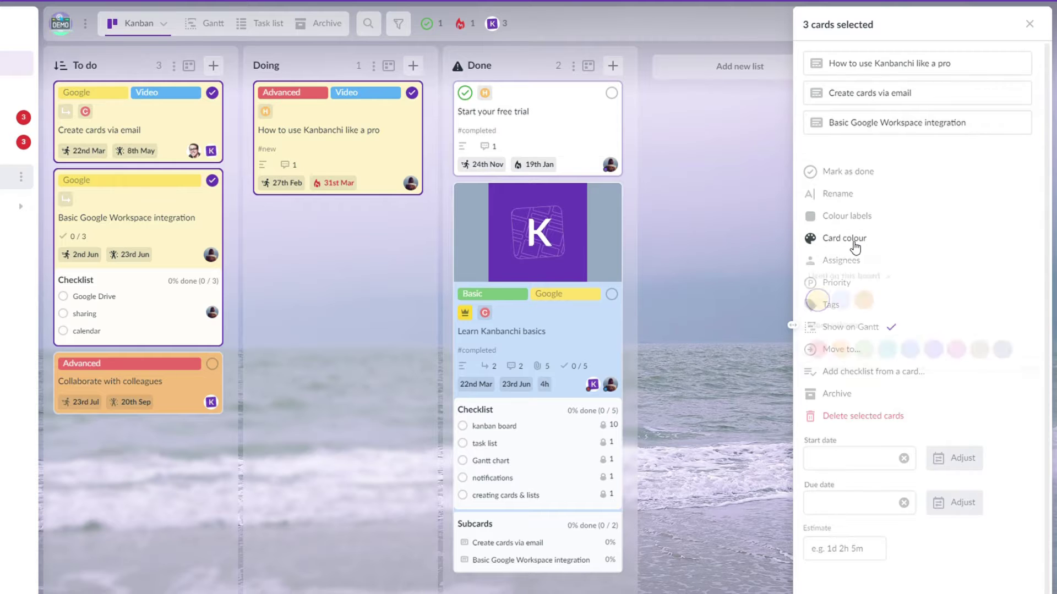
{"action": "left_click", "coordinate": [863, 292]}
{"action": "left_click", "coordinate": [761, 273]}
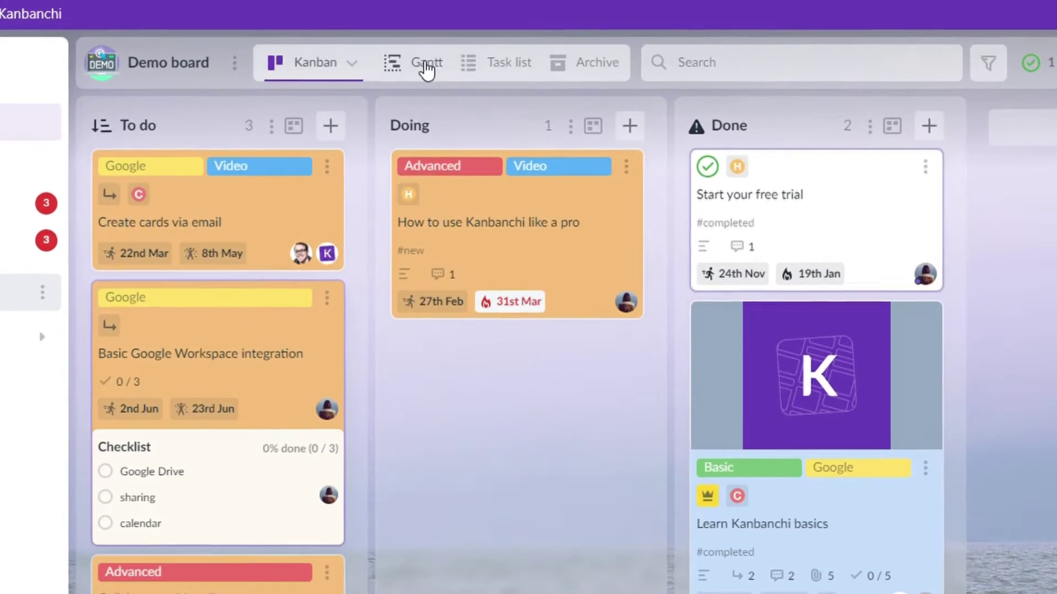
{"action": "left_click", "coordinate": [275, 24]}
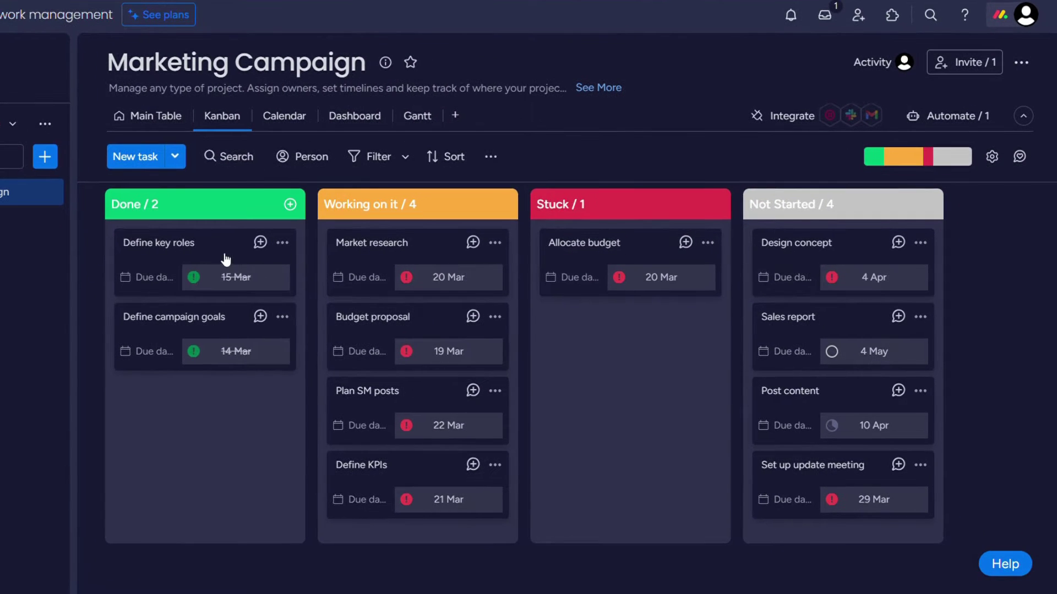
- Drag Define key roles below Define campaign goals, Market research to Stuck, Design concept to Done, Define key roles to Not Started
{"action": "left_click_drag", "start_coordinate": [226, 259], "coordinate": [227, 378]}
{"action": "left_click_drag", "start_coordinate": [363, 282], "coordinate": [559, 379]}
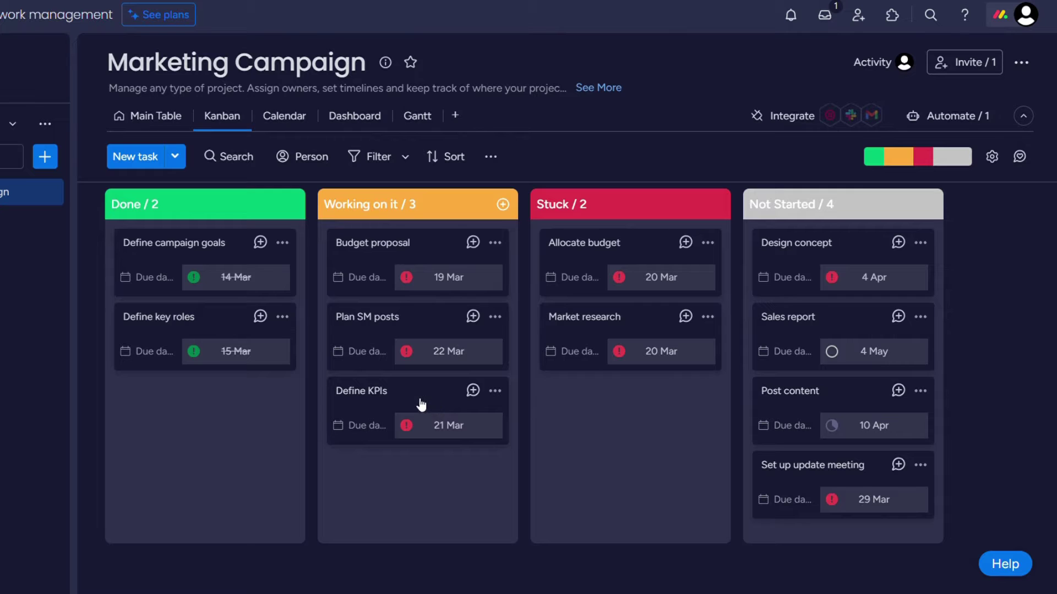
{"action": "left_click_drag", "start_coordinate": [801, 258], "coordinate": [219, 421]}
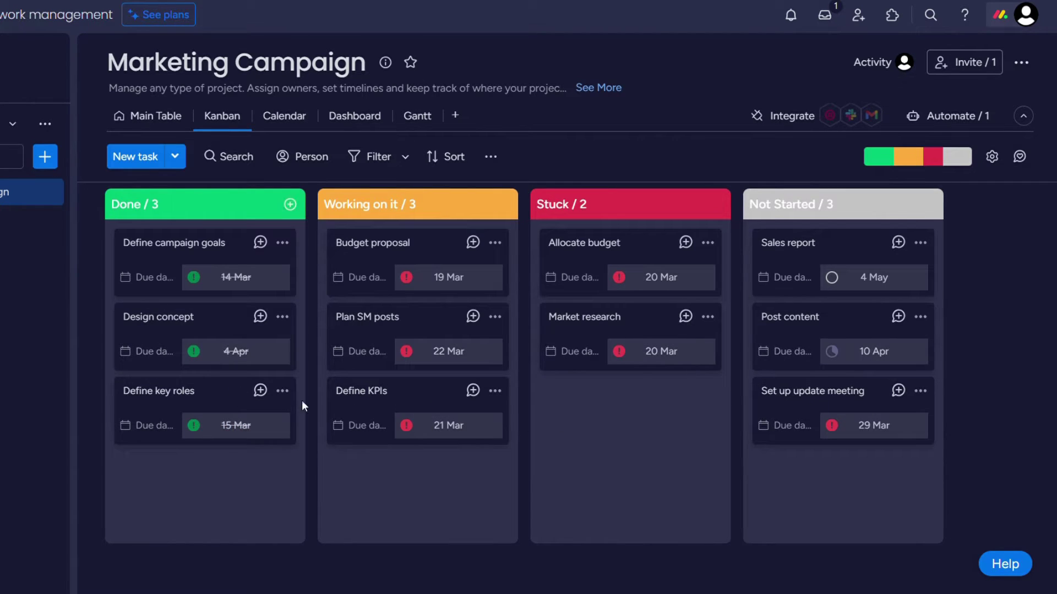
{"action": "left_click_drag", "start_coordinate": [778, 325], "coordinate": [830, 253]}
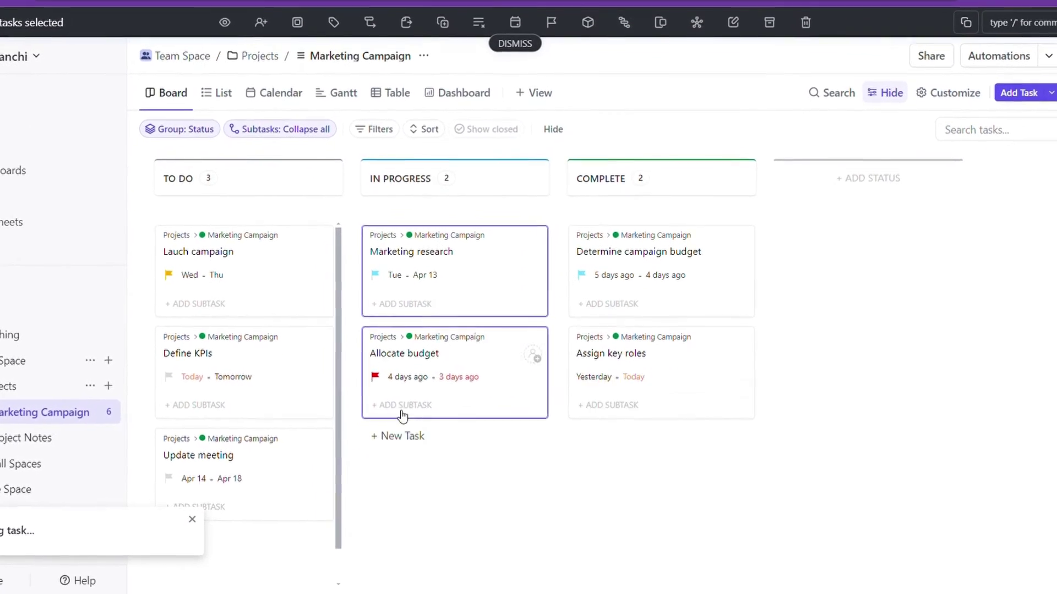
- Move Define KPIs into IN PROGRESS and view the tasks as a List and Calendar
{"action": "left_click_drag", "start_coordinate": [275, 368], "coordinate": [481, 366]}
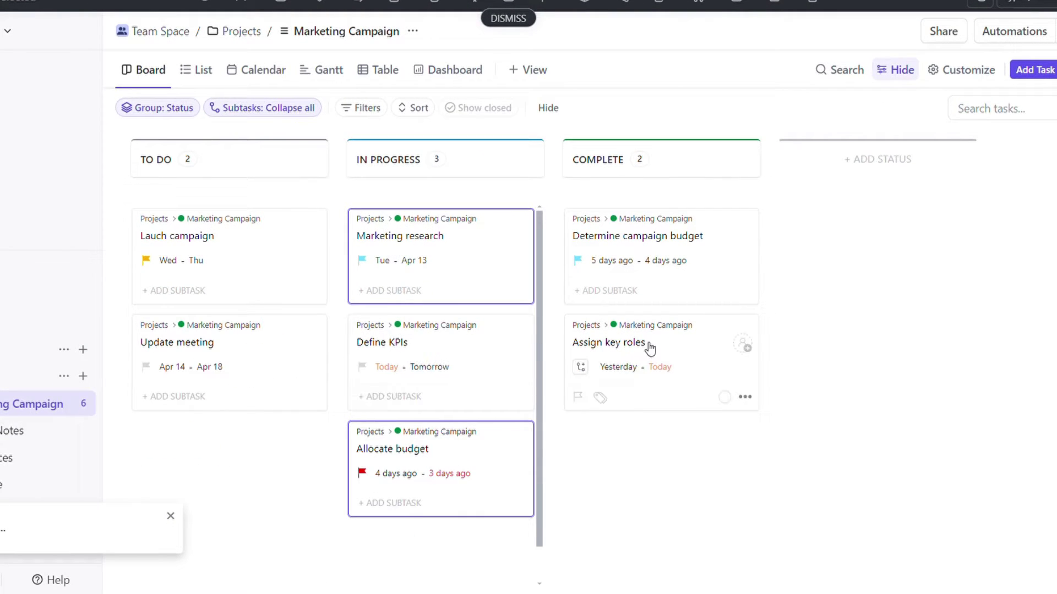
{"action": "left_click", "coordinate": [200, 78]}
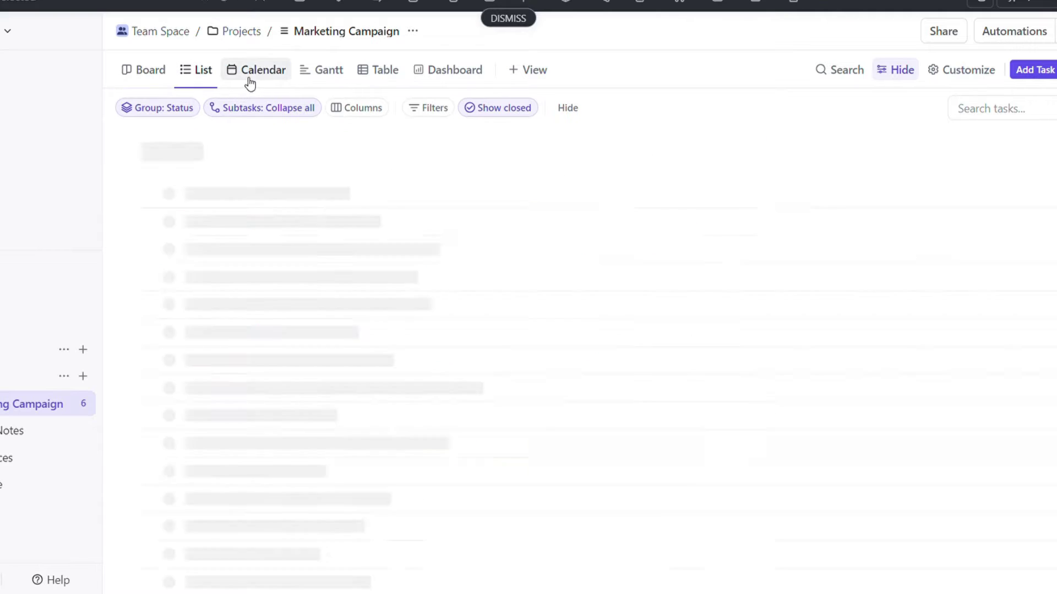
{"action": "left_click", "coordinate": [259, 69]}
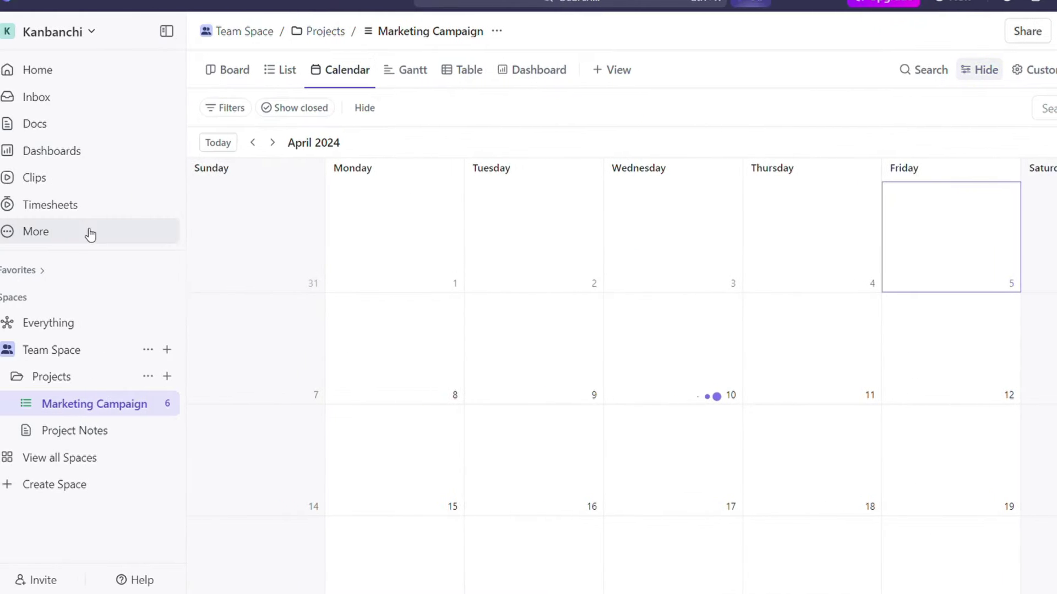
- Open the Timesheets page and the More features list, then move Learn Kanbanchi basics into Done
{"action": "left_click", "coordinate": [83, 202]}
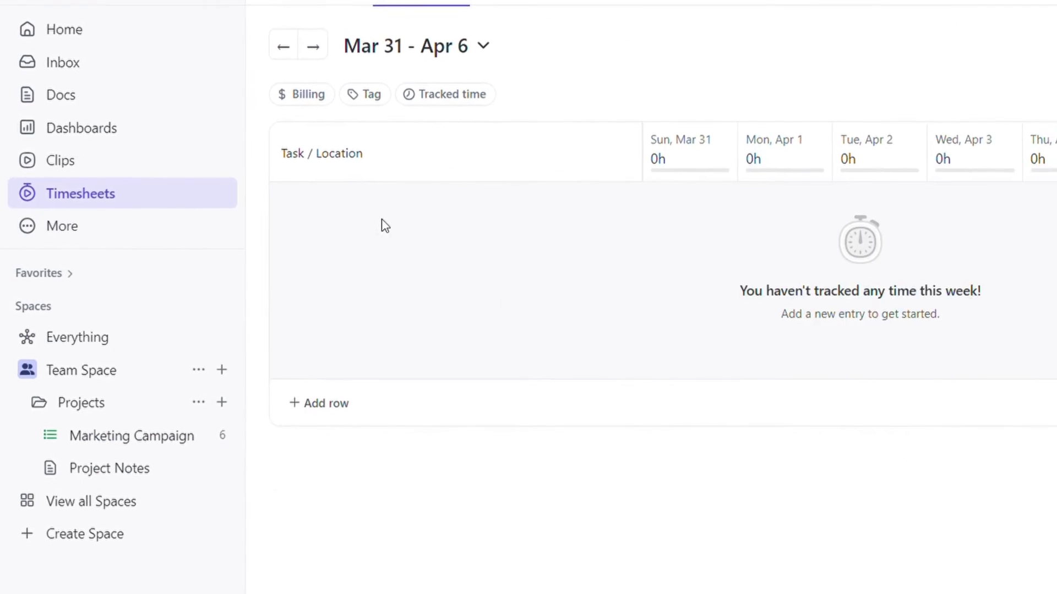
{"action": "left_click", "coordinate": [83, 214]}
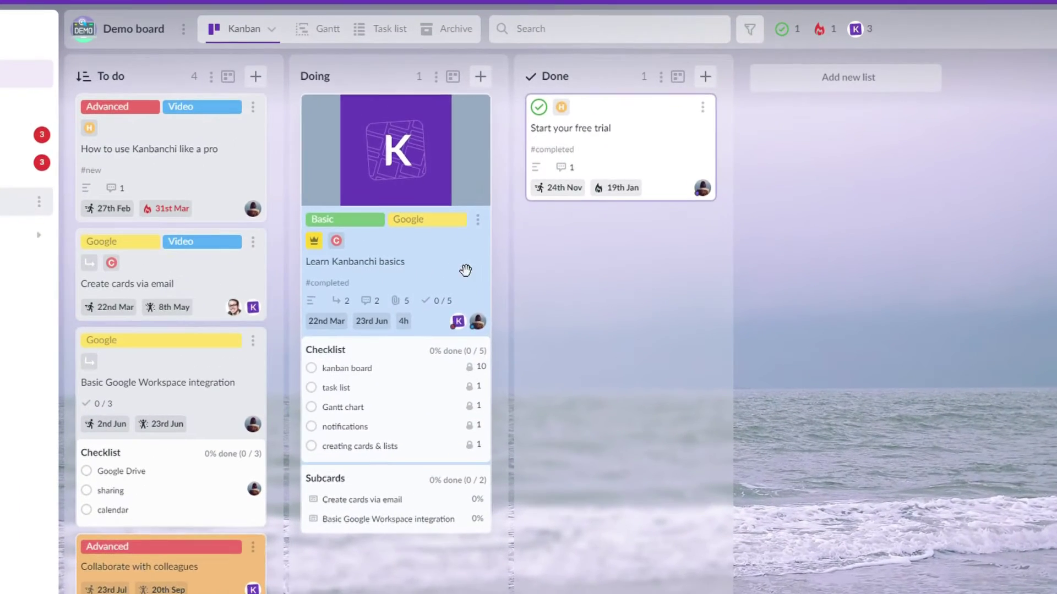
{"action": "left_click_drag", "start_coordinate": [465, 266], "coordinate": [730, 443]}
- Move How to use Kanbanchi like a pro into Doing, then view Gantt and Task list before returning to Kanban
{"action": "left_click_drag", "start_coordinate": [148, 160], "coordinate": [412, 190]}
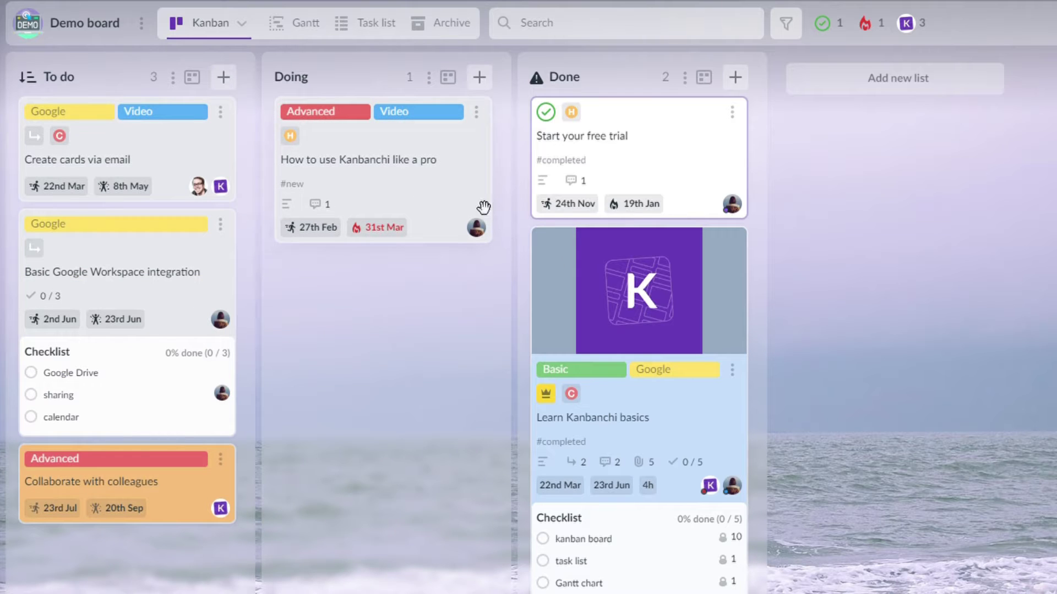
{"action": "left_click", "coordinate": [290, 29]}
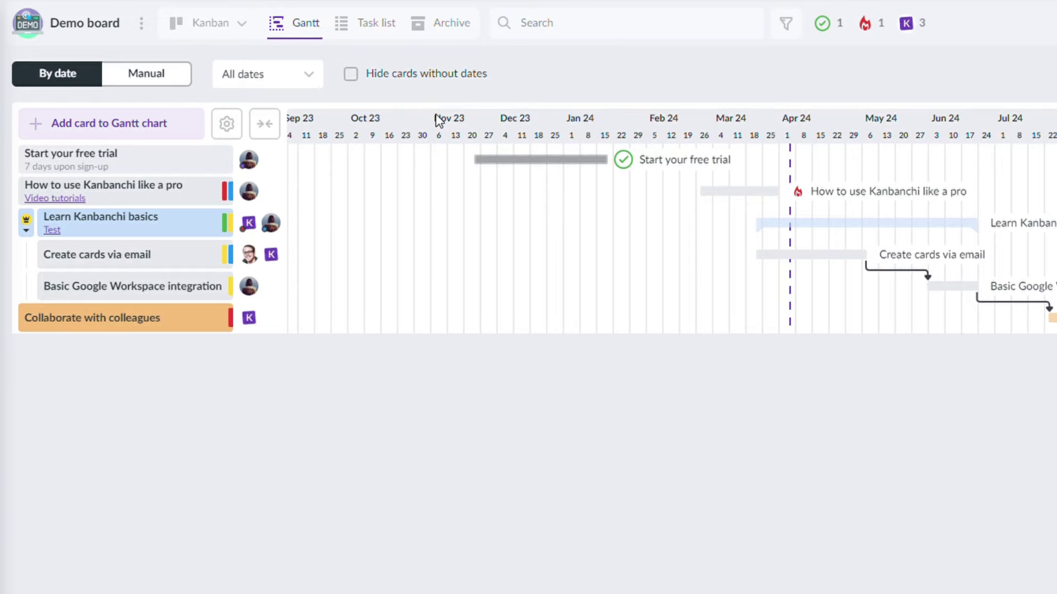
{"action": "left_click", "coordinate": [365, 26]}
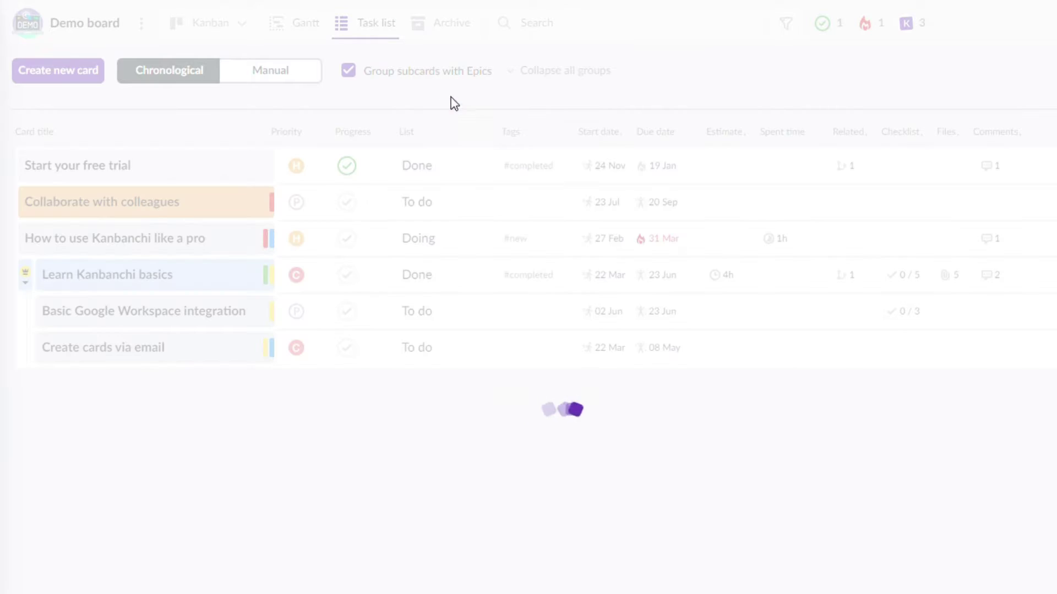
{"action": "left_click", "coordinate": [224, 31]}
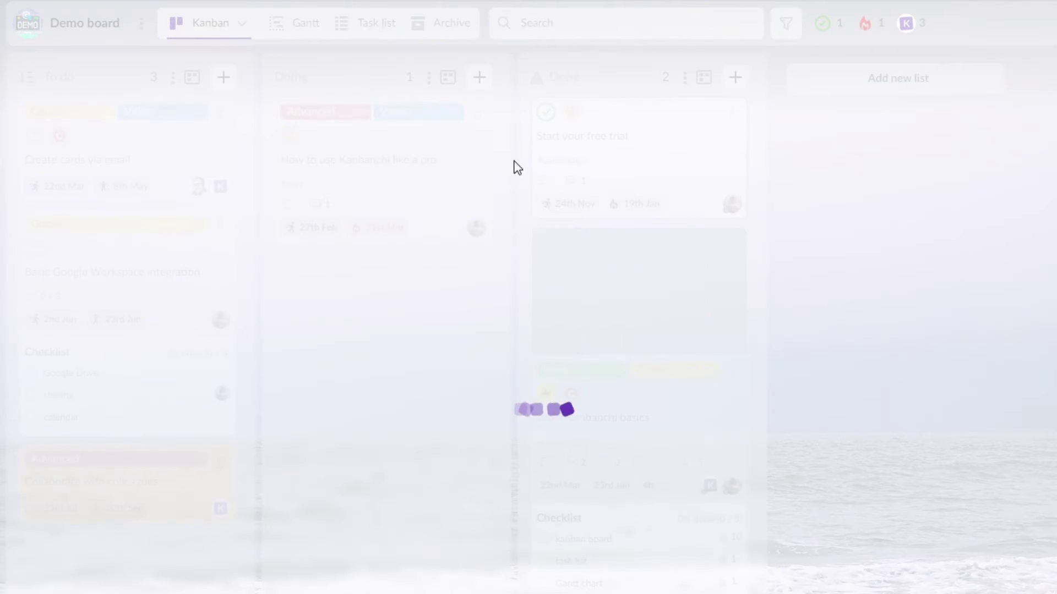
- Select How to use Kanbanchi like a pro and two To do cards for bulk editing
{"action": "left_click", "coordinate": [441, 114]}
{"action": "left_click", "coordinate": [203, 115]}
{"action": "left_click", "coordinate": [203, 219]}
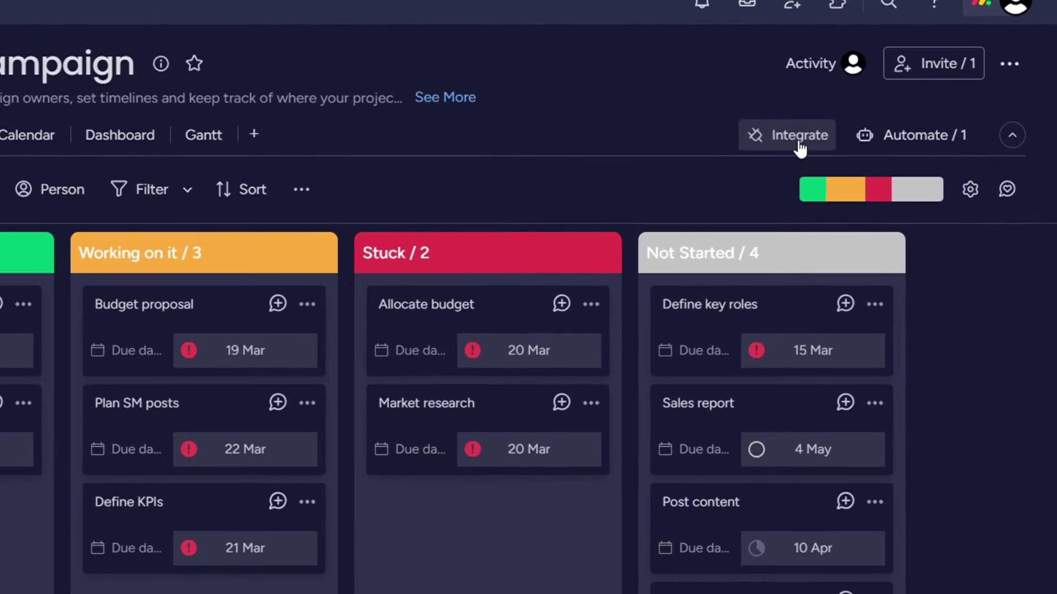
- Browse the Integrate catalogue, then view the Board automations rule moving Done items to Completed
{"action": "left_click", "coordinate": [878, 166]}
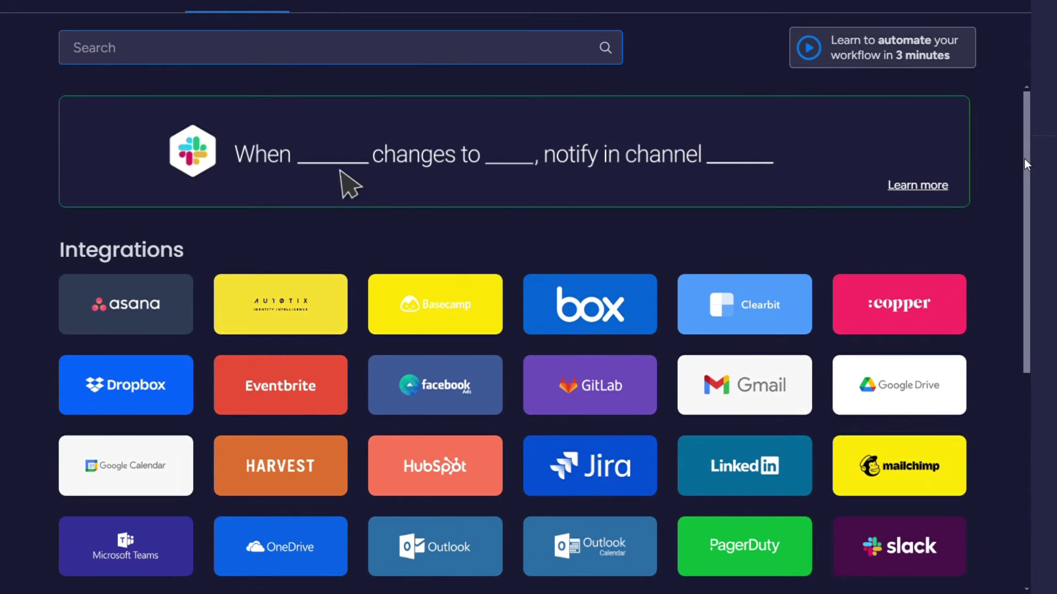
{"action": "left_click_drag", "start_coordinate": [1025, 159], "coordinate": [987, 450]}
{"action": "left_click", "coordinate": [498, 30]}
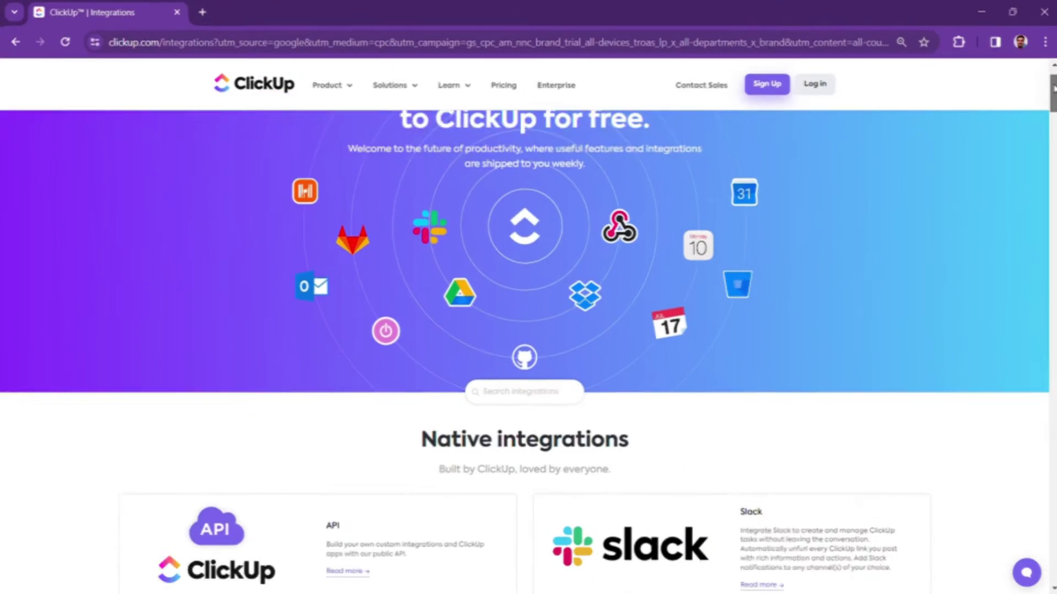
- Scroll ClickUp's integrations page down to the Sunsama, PractiTest and Jotform cards
{"action": "left_click_drag", "start_coordinate": [1054, 84], "coordinate": [1053, 210]}
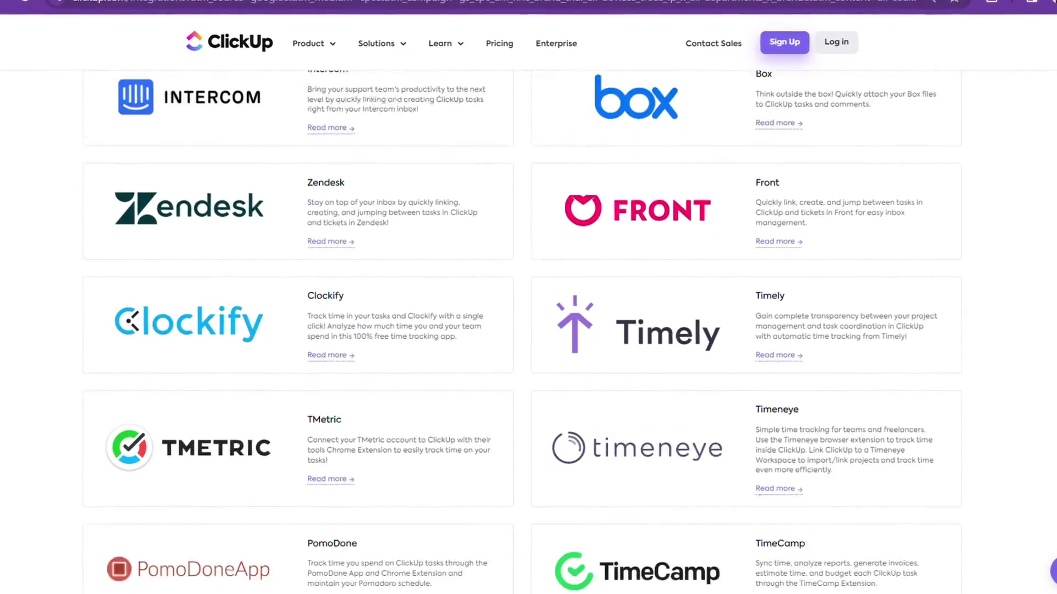
{"action": "scroll", "coordinate": [528, 330], "scroll_direction": "down", "scroll_amount": 15}
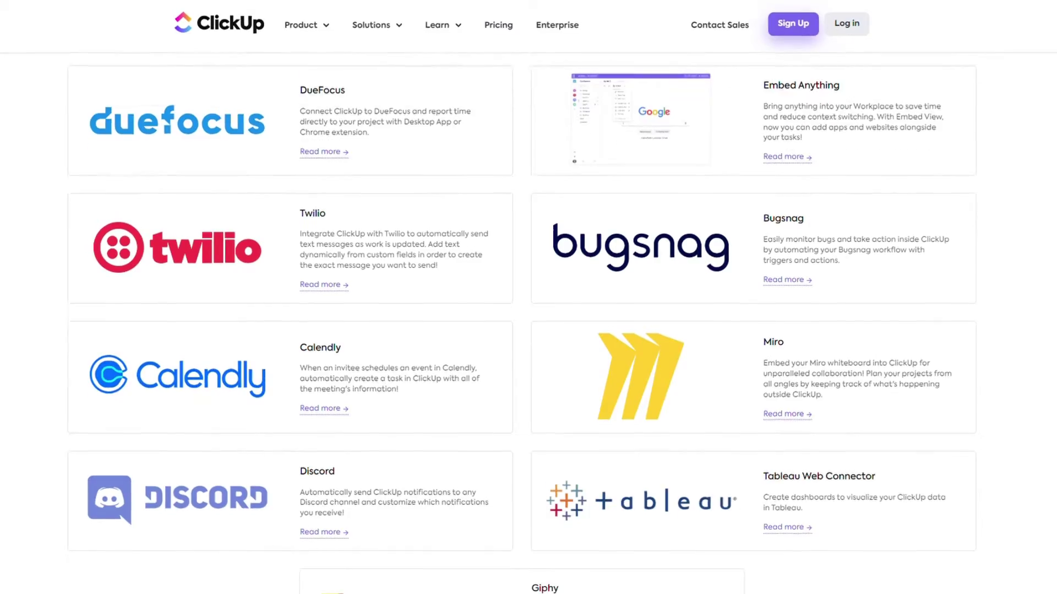
{"action": "scroll", "coordinate": [529, 330], "scroll_direction": "down", "scroll_amount": 15}
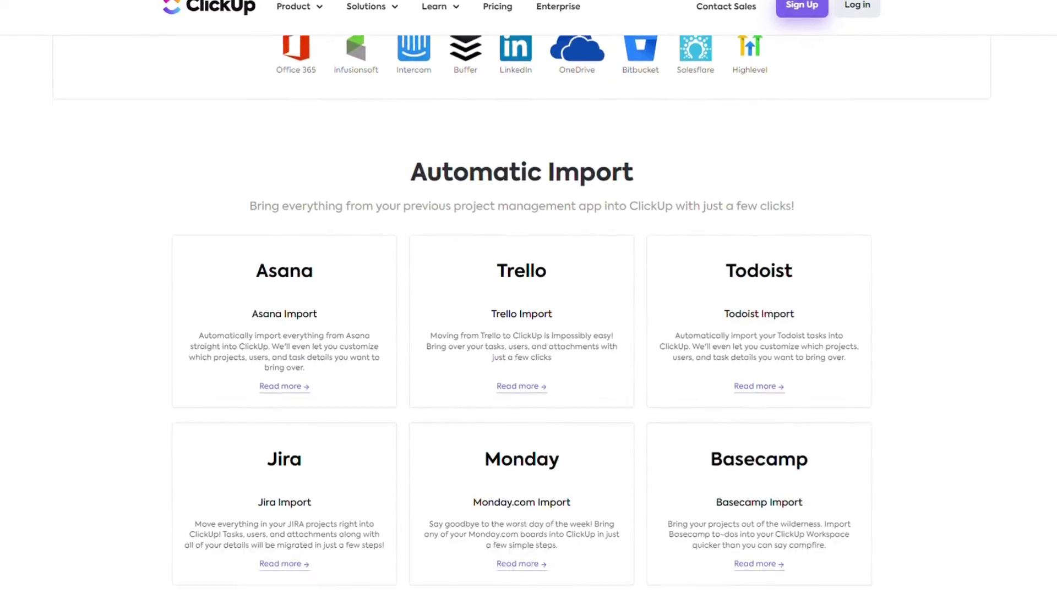
{"action": "scroll", "coordinate": [528, 331], "scroll_direction": "down", "scroll_amount": 15}
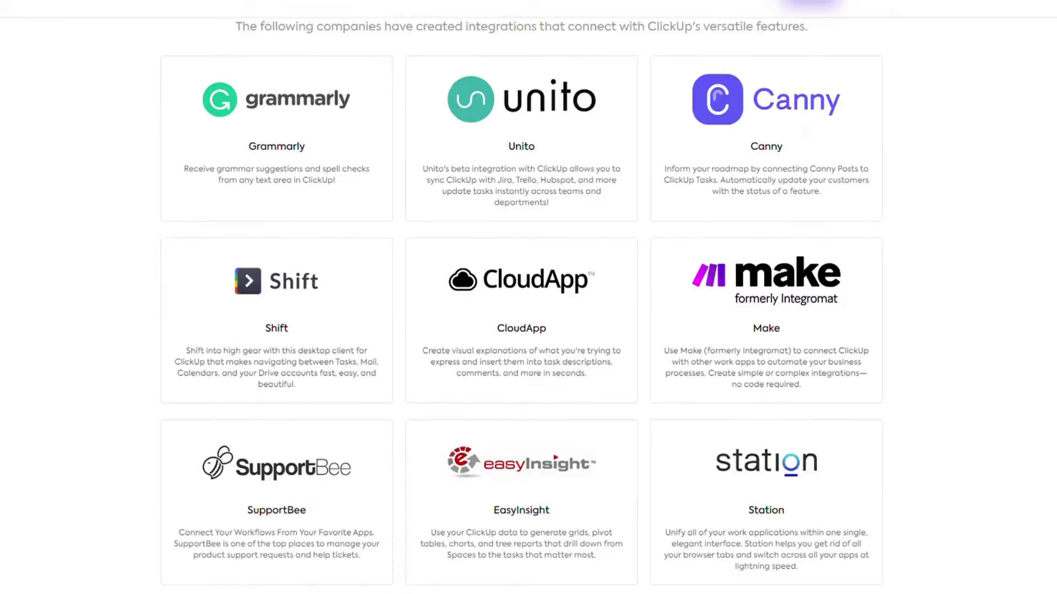
{"action": "scroll", "coordinate": [529, 330], "scroll_direction": "down", "scroll_amount": 15}
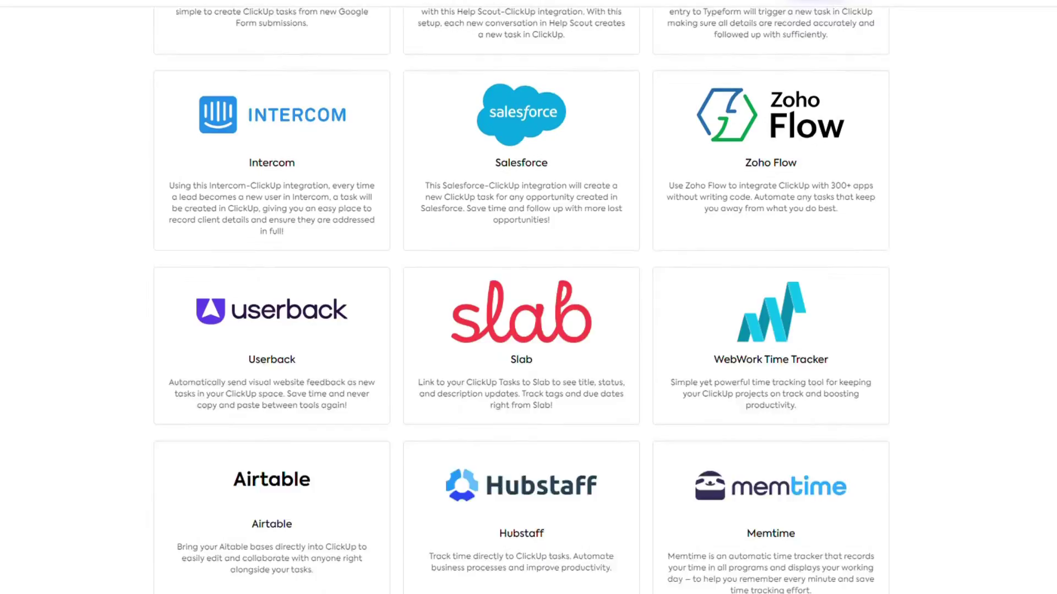
{"action": "scroll", "coordinate": [529, 330], "scroll_direction": "down", "scroll_amount": 15}
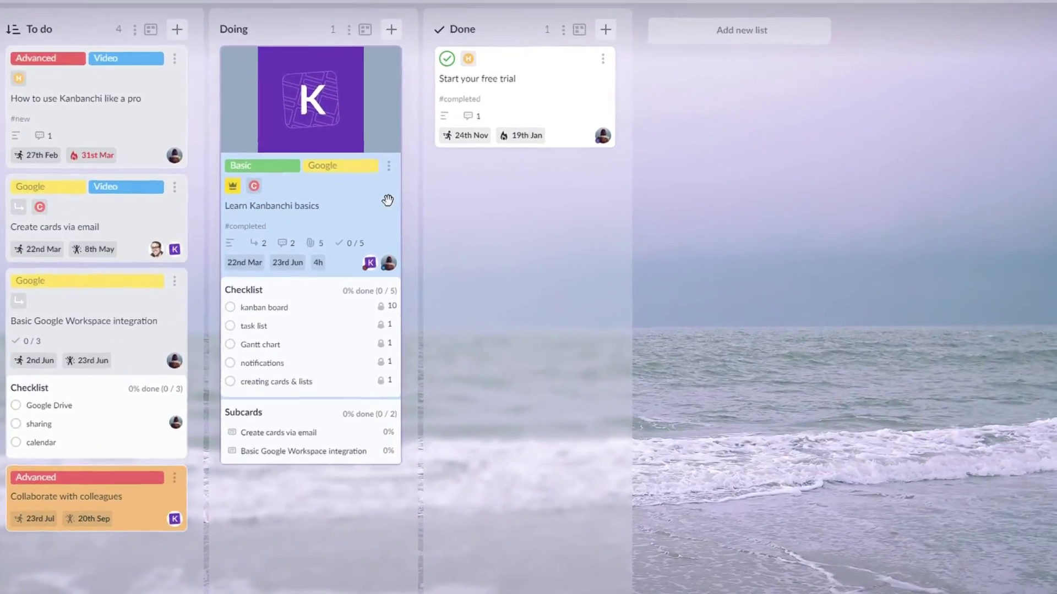
- Open Learn Kanbanchi basics, add its dates to the Primary calendar, and put Demo spreadsheet above Demo document
{"action": "left_click", "coordinate": [388, 199]}
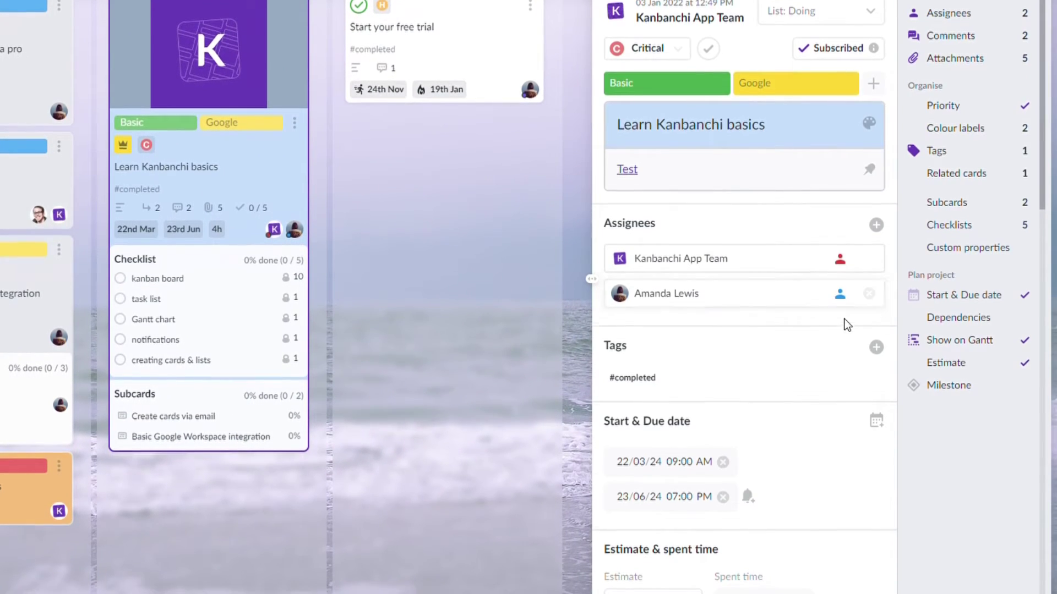
{"action": "scroll", "coordinate": [847, 324], "scroll_direction": "down", "scroll_amount": 3}
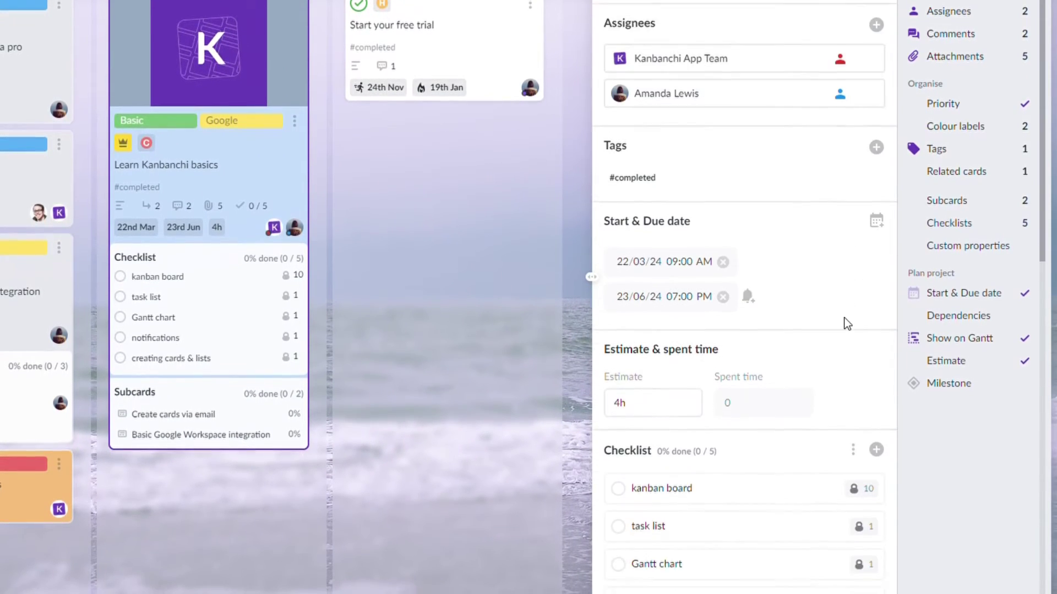
{"action": "left_click", "coordinate": [880, 198]}
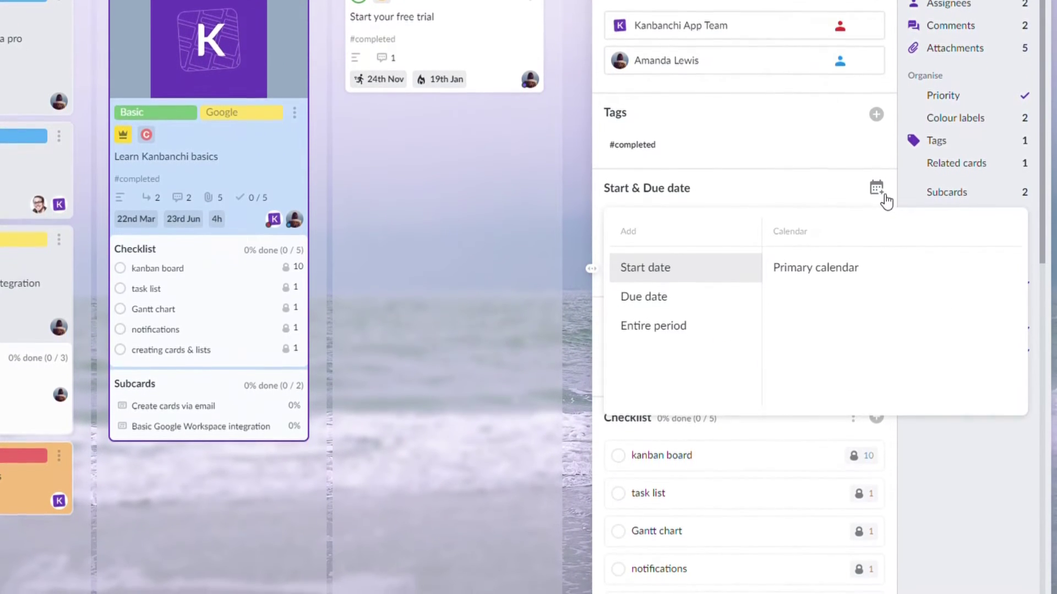
{"action": "left_click", "coordinate": [826, 267]}
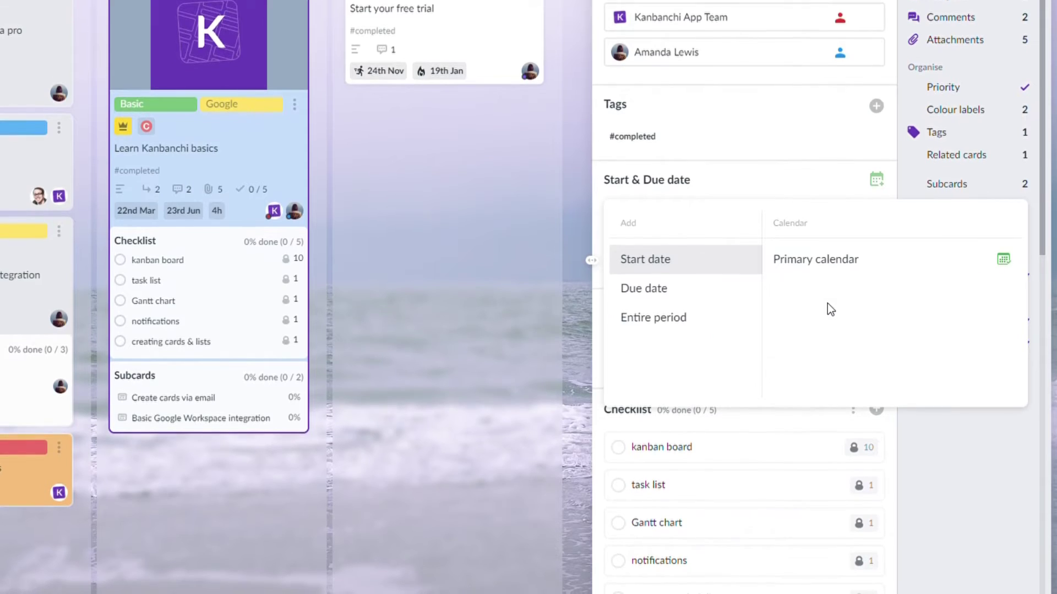
{"action": "scroll", "coordinate": [824, 225], "scroll_direction": "down", "scroll_amount": 7}
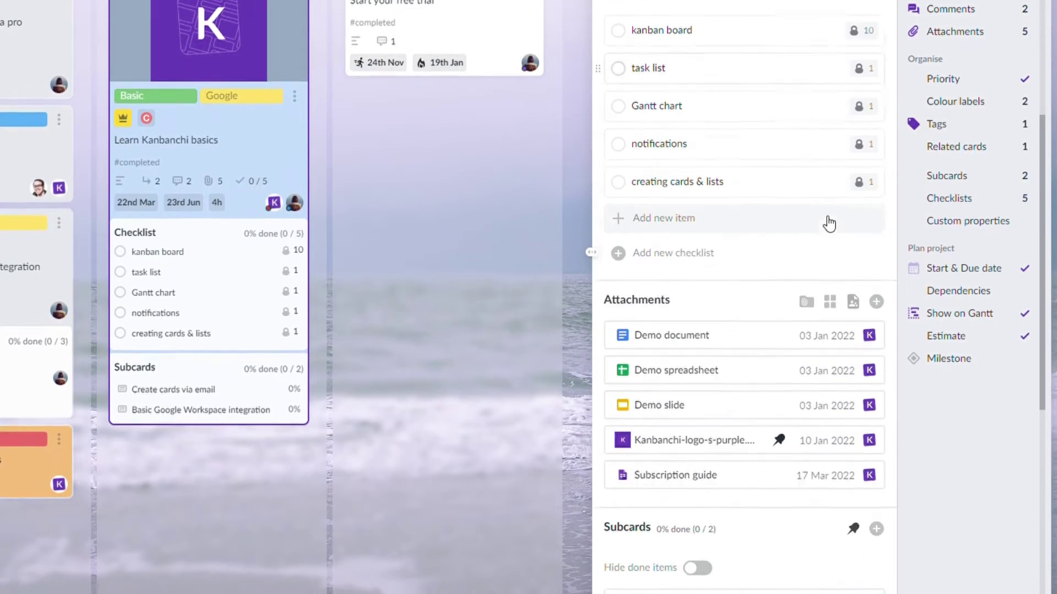
{"action": "left_click_drag", "start_coordinate": [741, 290], "coordinate": [762, 340]}
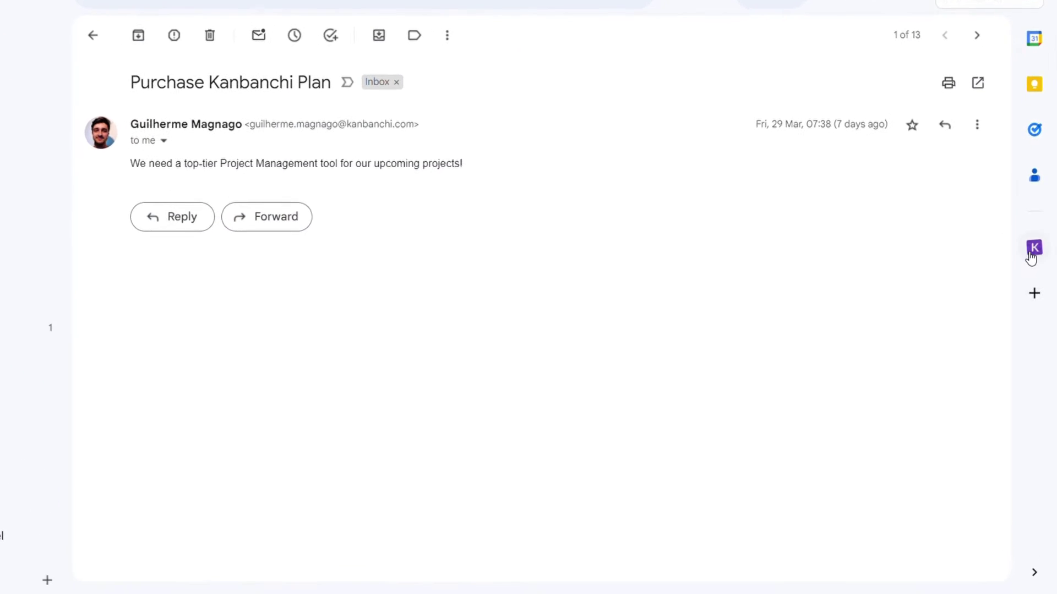
- Launch the Kanbanchi add-on from the Purchase Kanbanchi Plan email to get a prefilled new card
{"action": "left_click", "coordinate": [1033, 249]}
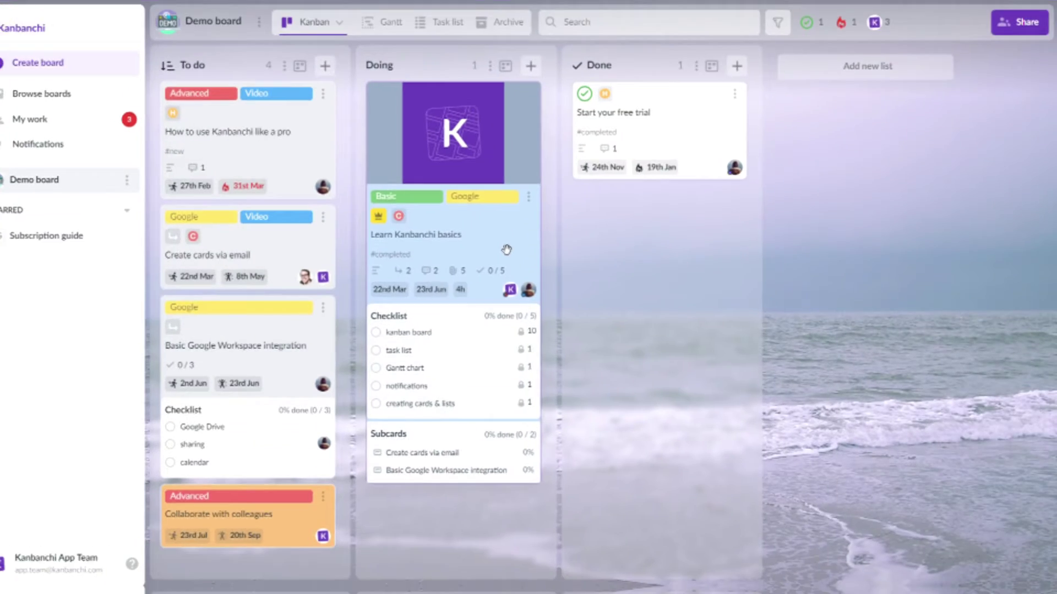
- Open the Learn Kanbanchi basics card and assign the matching team member to it
{"action": "left_click", "coordinate": [504, 243]}
{"action": "left_click", "coordinate": [885, 275]}
{"action": "type", "text": "ste"}
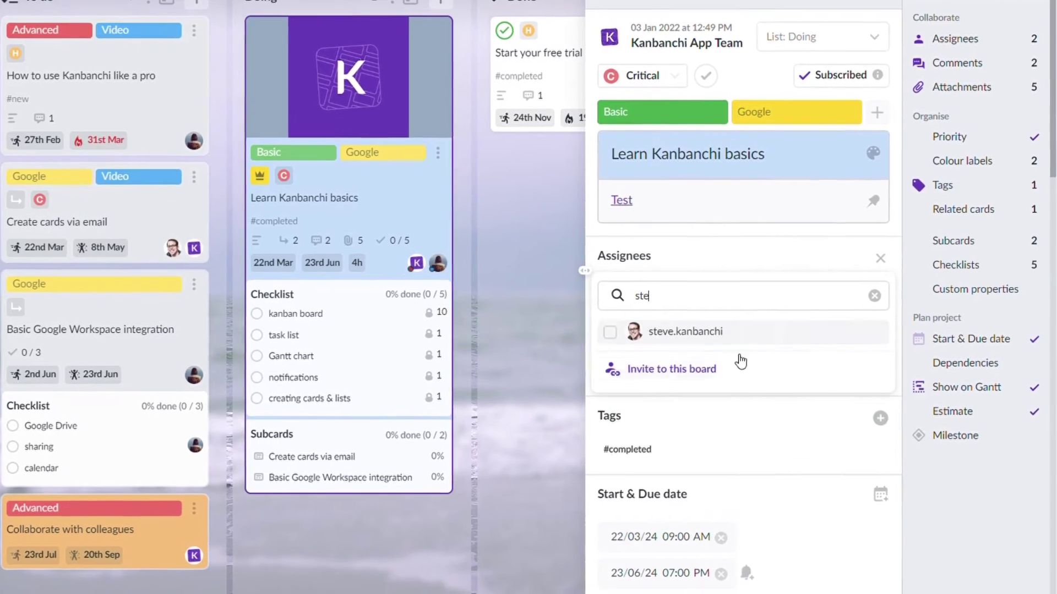
{"action": "left_click", "coordinate": [710, 330]}
{"action": "scroll", "coordinate": [790, 418], "scroll_direction": "down", "scroll_amount": 8}
{"action": "scroll", "coordinate": [807, 335], "scroll_direction": "down", "scroll_amount": 10}
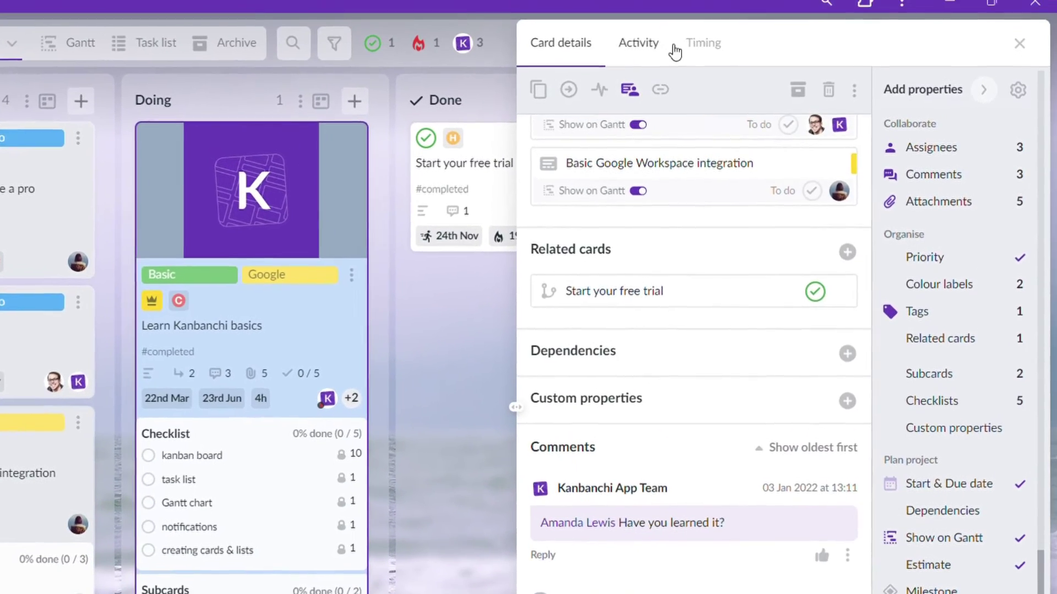
- Time the card in the Timing tab and save 1m of spent time
{"action": "left_click", "coordinate": [700, 42]}
{"action": "left_click", "coordinate": [539, 109]}
{"action": "left_click", "coordinate": [538, 109]}
{"action": "left_click", "coordinate": [669, 540]}
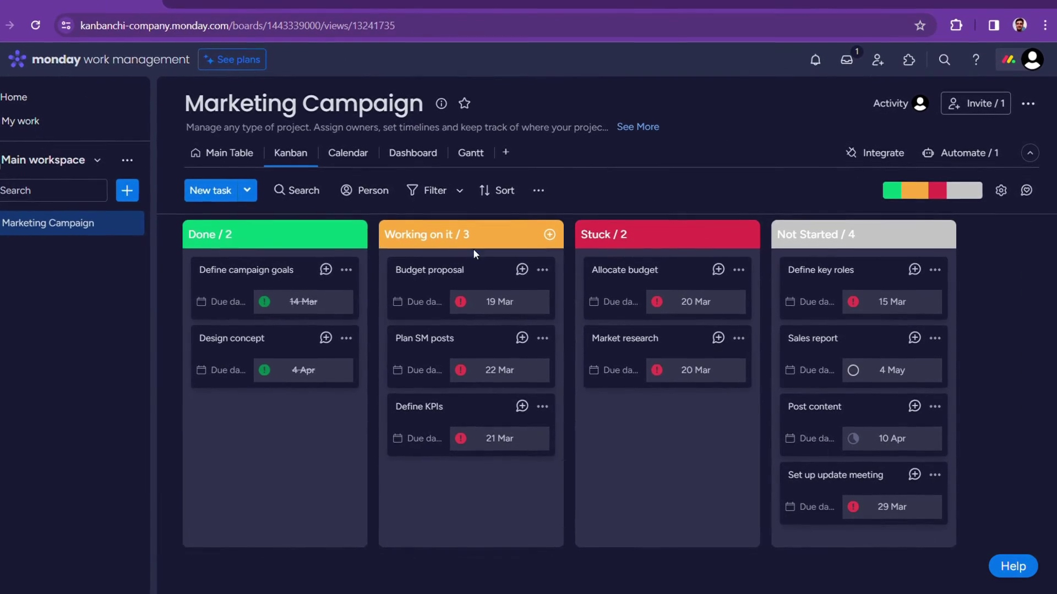
- Switch monday.com's Marketing Campaign board to its Dashboard and scroll through the widgets
{"action": "left_click", "coordinate": [410, 159]}
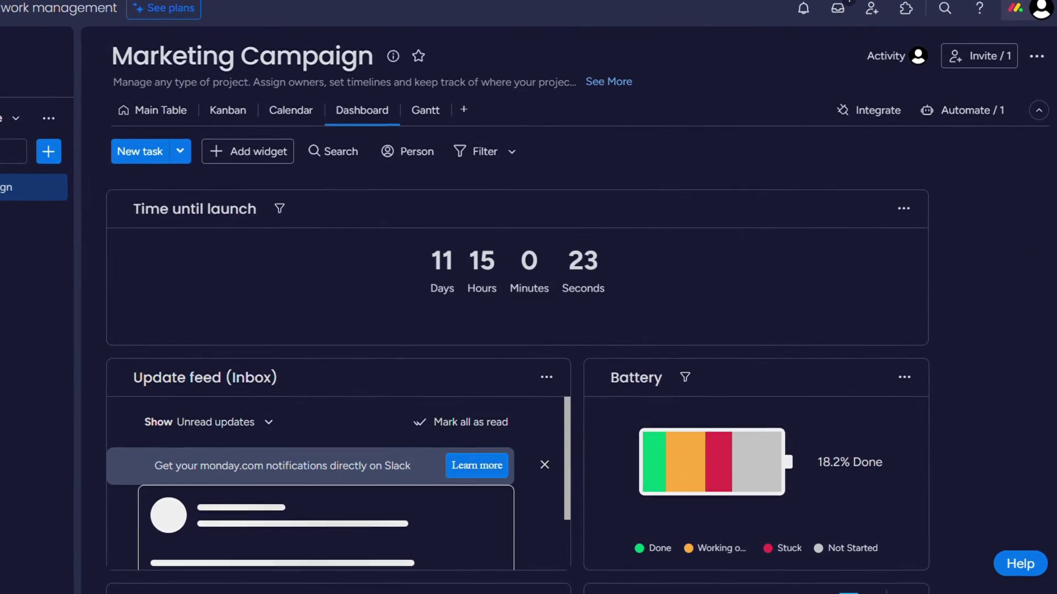
{"action": "scroll", "coordinate": [507, 379], "scroll_direction": "down", "scroll_amount": 3}
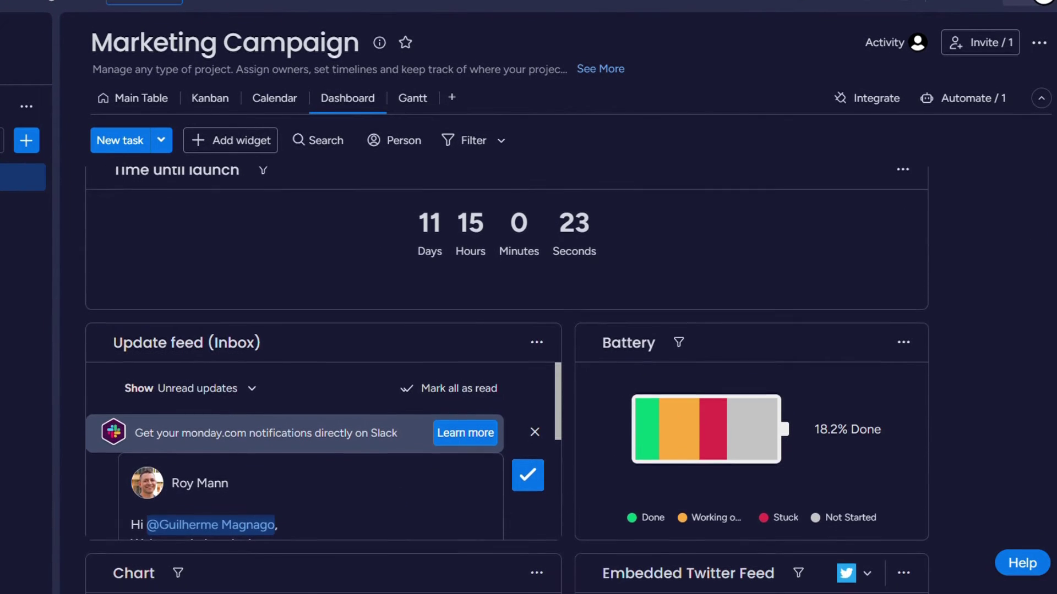
{"action": "scroll", "coordinate": [506, 379], "scroll_direction": "down", "scroll_amount": 2}
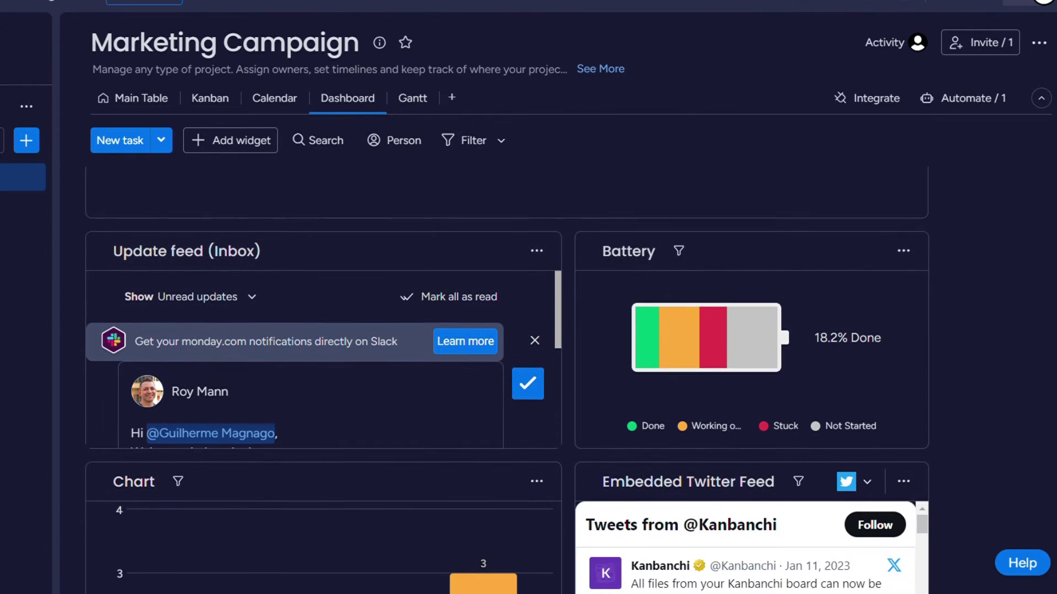
{"action": "scroll", "coordinate": [1052, 323], "scroll_direction": "down", "scroll_amount": 2}
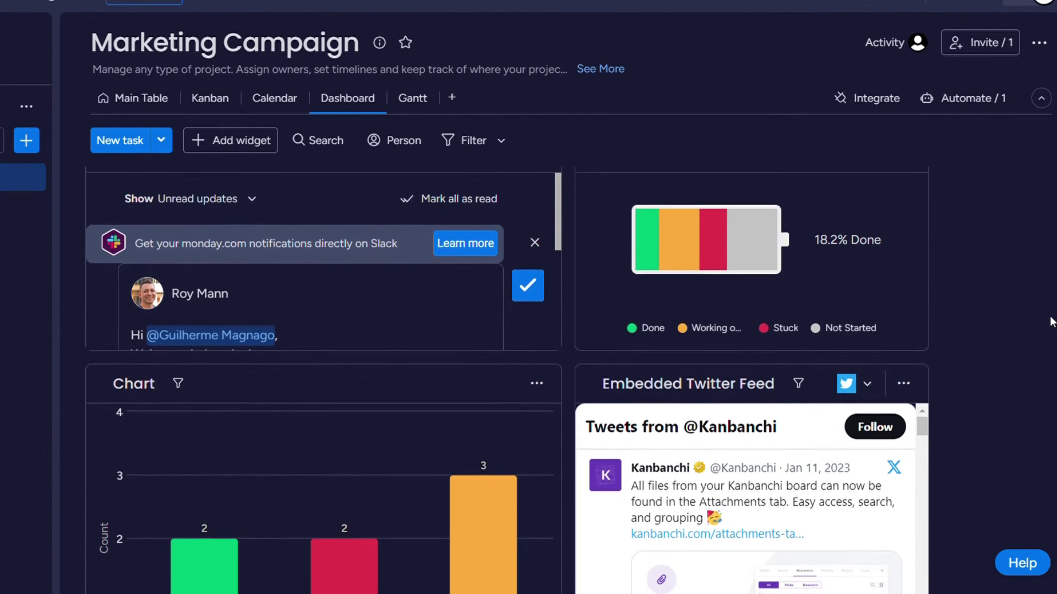
{"action": "scroll", "coordinate": [1051, 323], "scroll_direction": "down", "scroll_amount": 2}
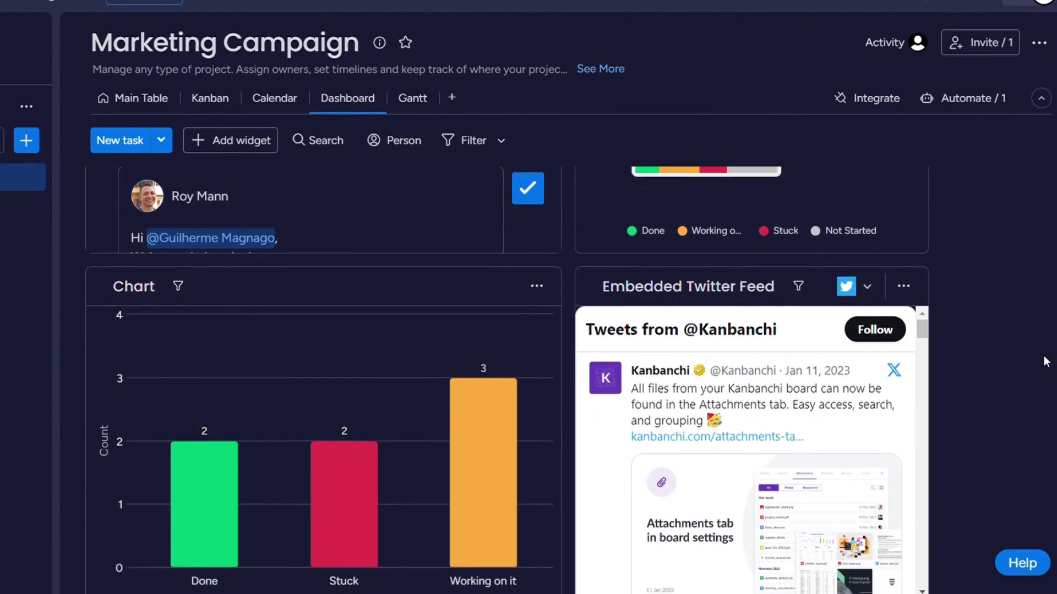
{"action": "scroll", "coordinate": [1045, 363], "scroll_direction": "down", "scroll_amount": 2}
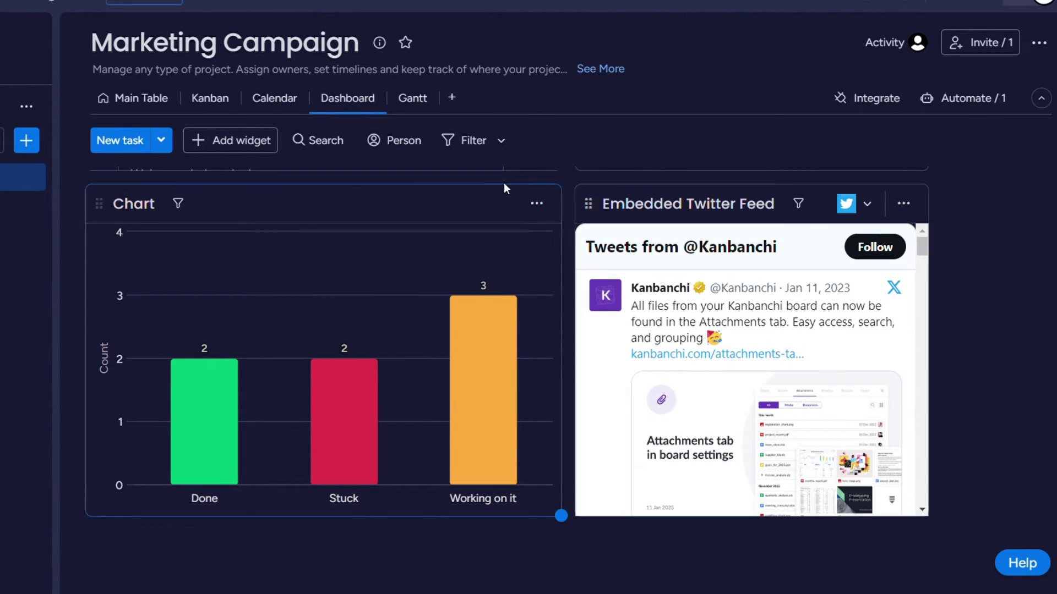
- Filter the dashboard by Person to one team member's items
{"action": "left_click", "coordinate": [404, 144]}
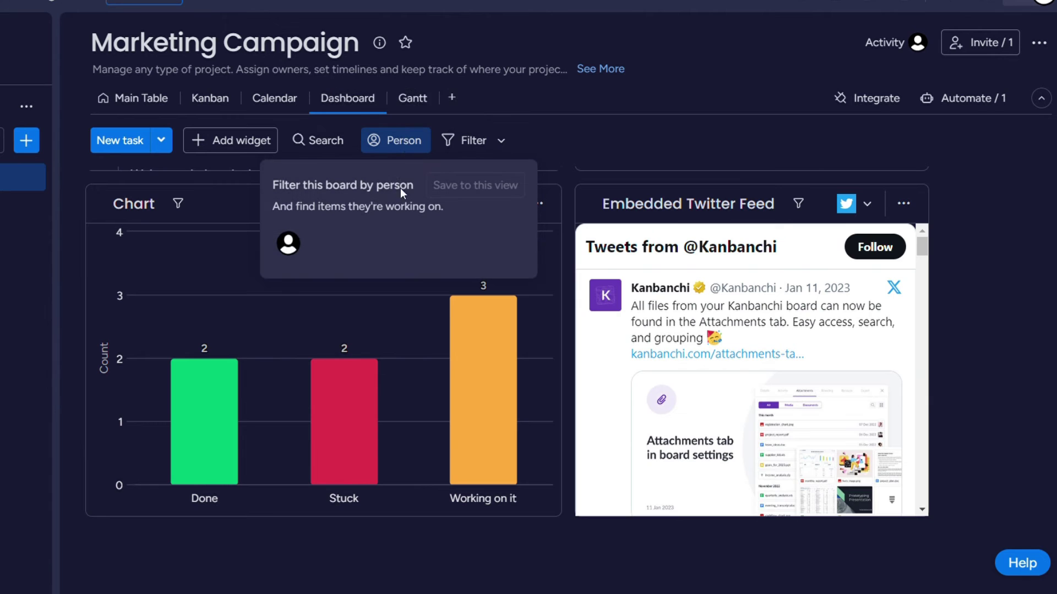
{"action": "left_click", "coordinate": [282, 249]}
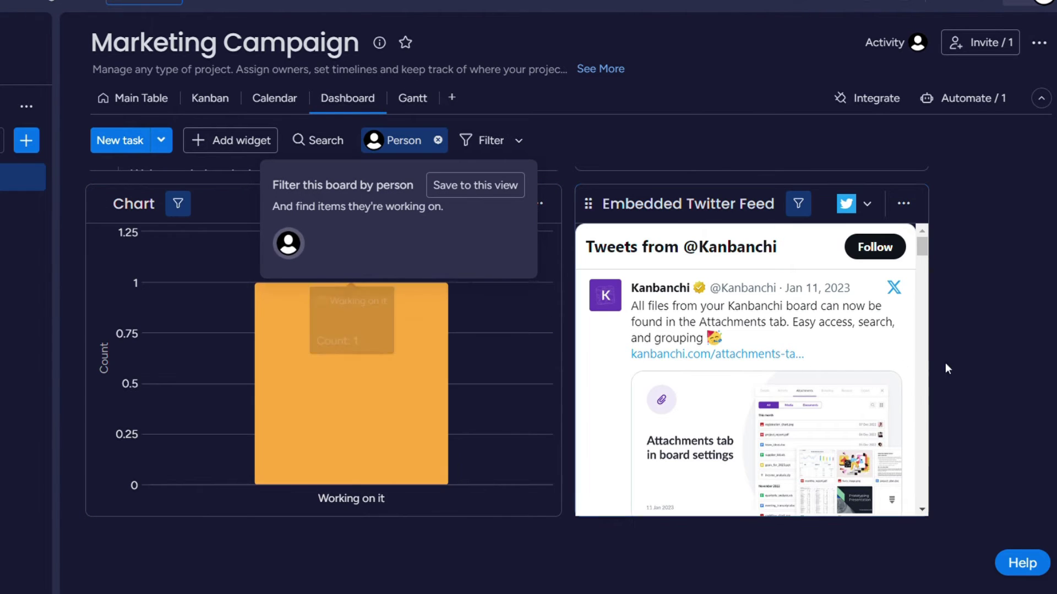
{"action": "scroll", "coordinate": [1005, 345], "scroll_direction": "up", "scroll_amount": 7}
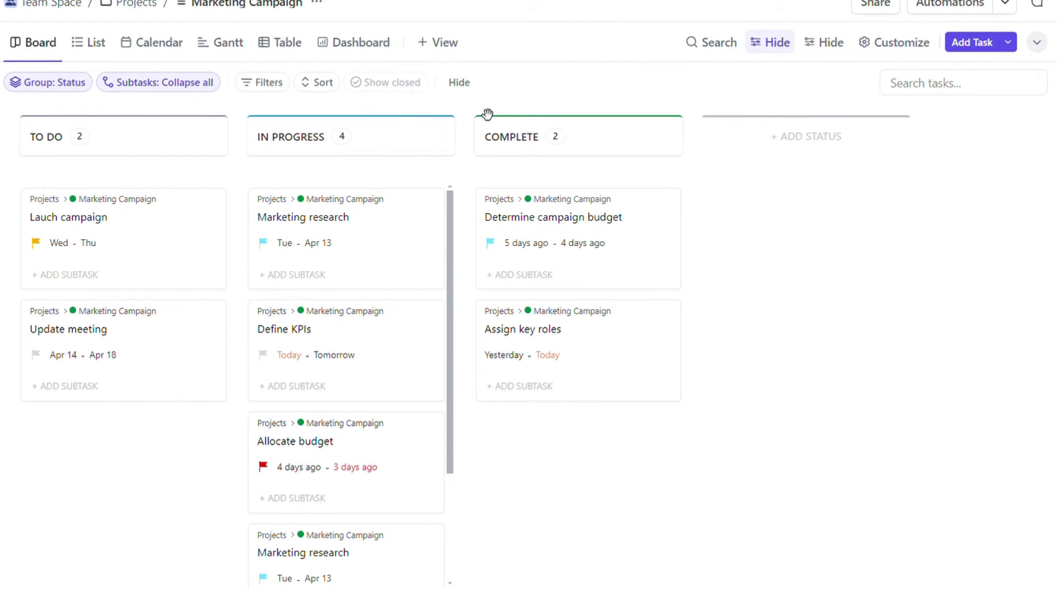
- View ClickUp's Marketing Campaign dashboard: 6 in progress, 2 completed, assignee charts, workload and activity
{"action": "left_click", "coordinate": [380, 47]}
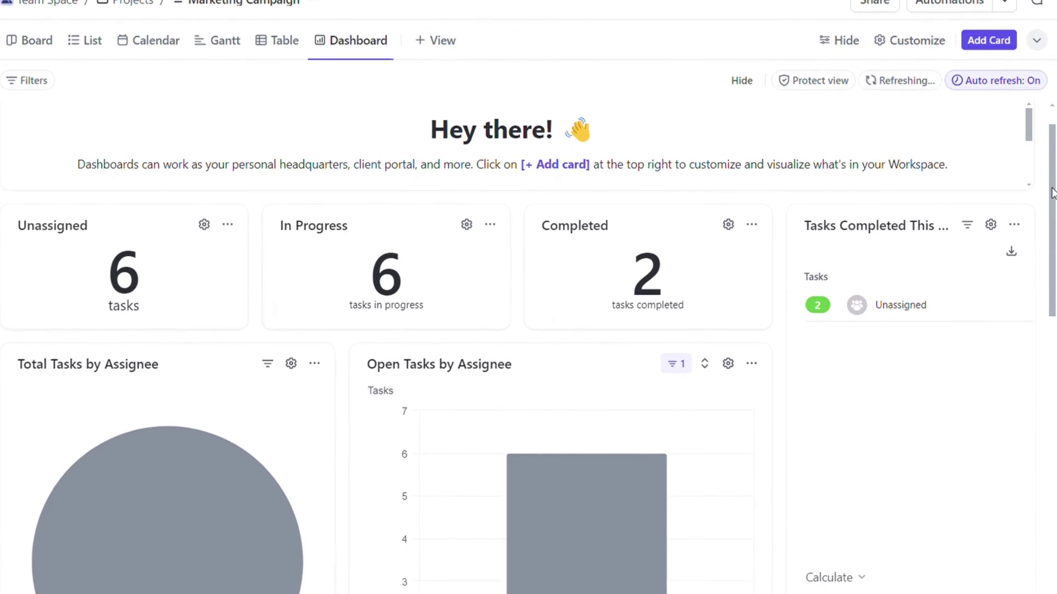
{"action": "scroll", "coordinate": [1051, 193], "scroll_direction": "down", "scroll_amount": 5}
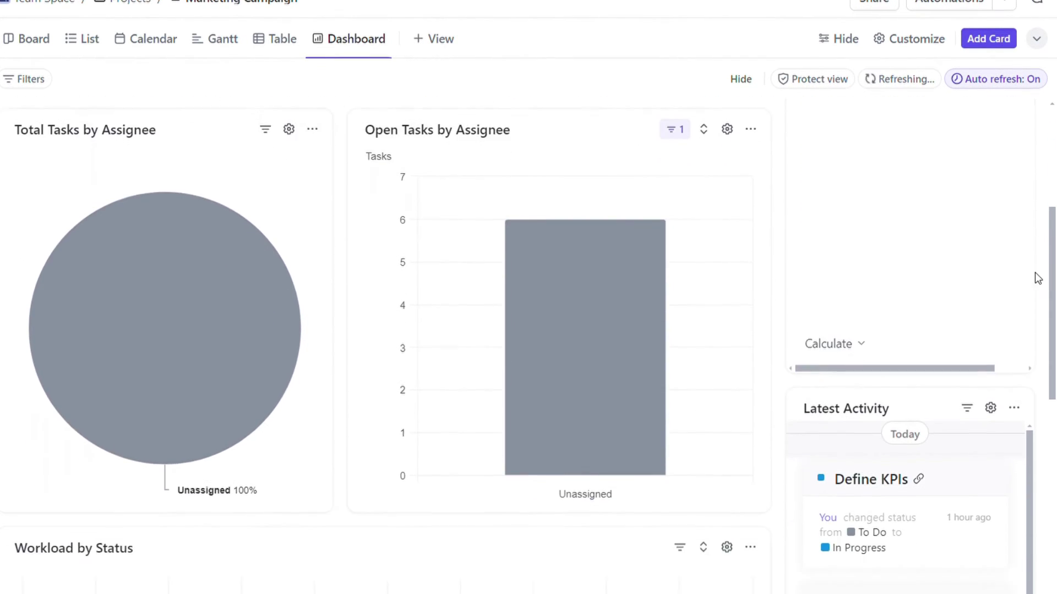
{"action": "scroll", "coordinate": [1037, 279], "scroll_direction": "down", "scroll_amount": 5}
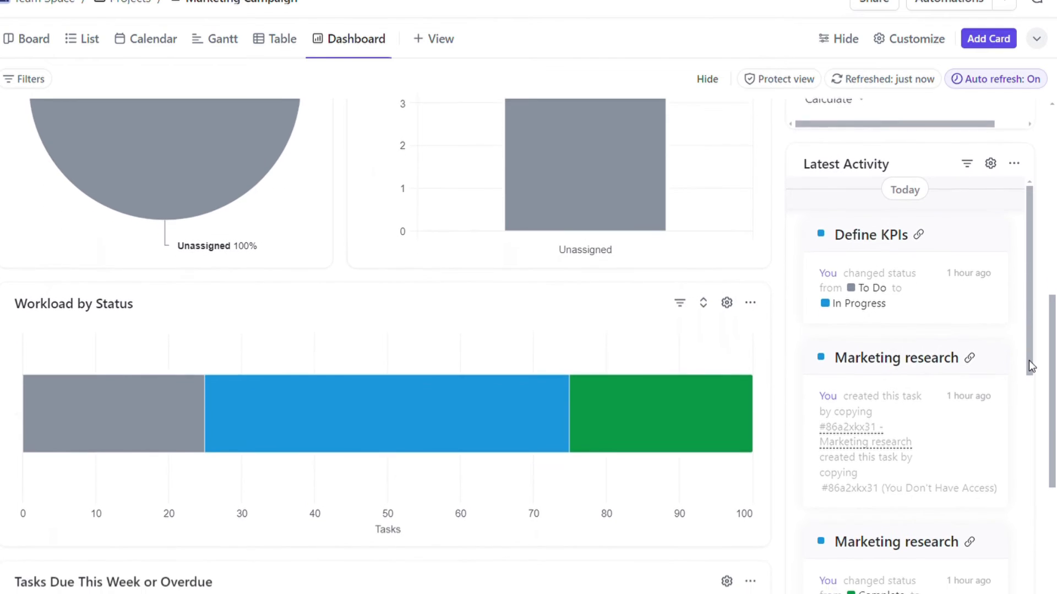
{"action": "scroll", "coordinate": [1031, 368], "scroll_direction": "down", "scroll_amount": 2}
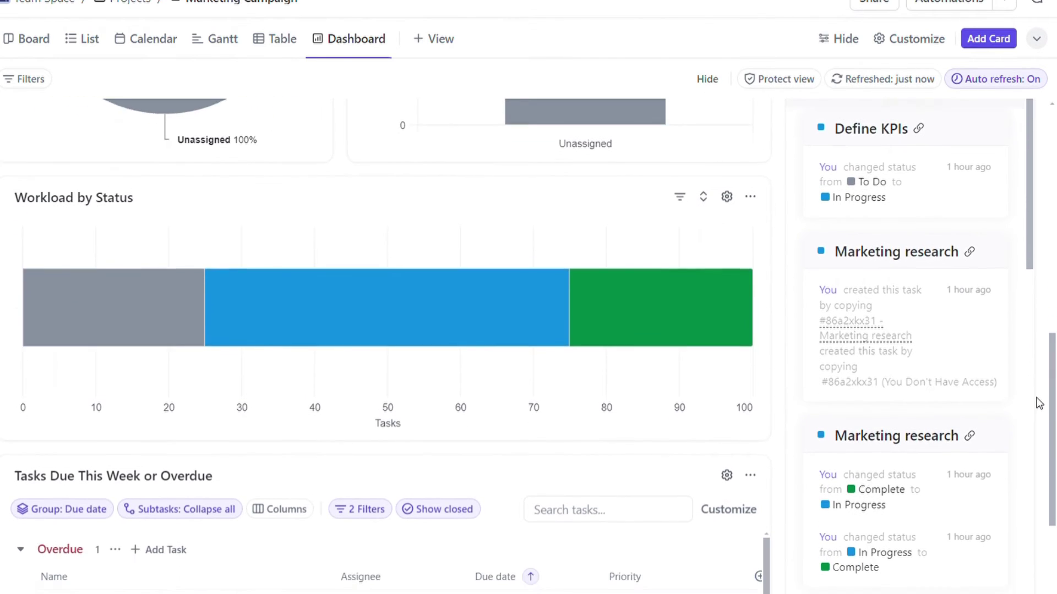
{"action": "scroll", "coordinate": [1040, 406], "scroll_direction": "down", "scroll_amount": 3}
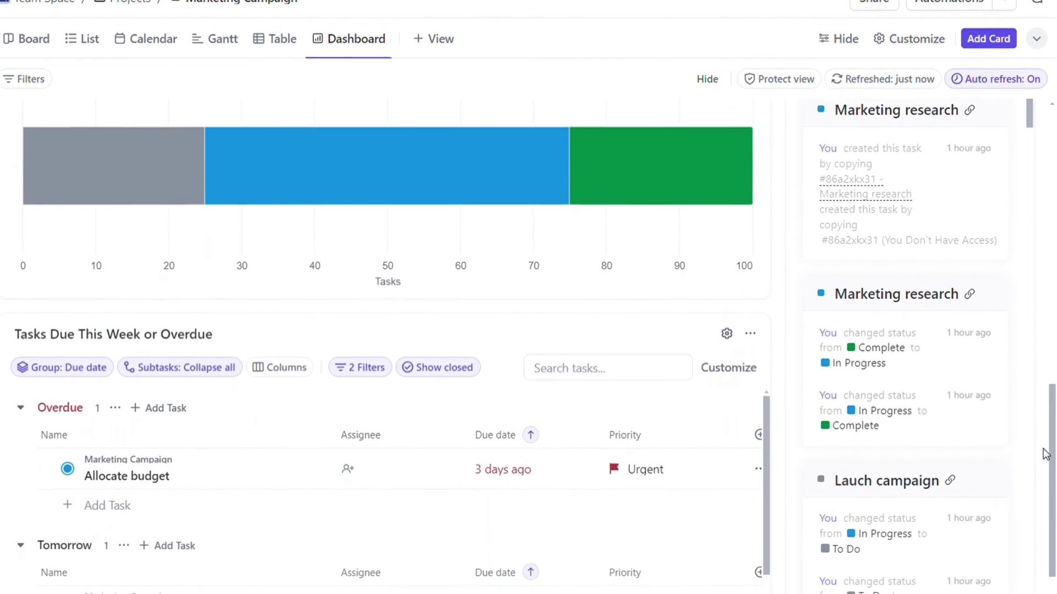
{"action": "scroll", "coordinate": [1045, 456], "scroll_direction": "down", "scroll_amount": 1}
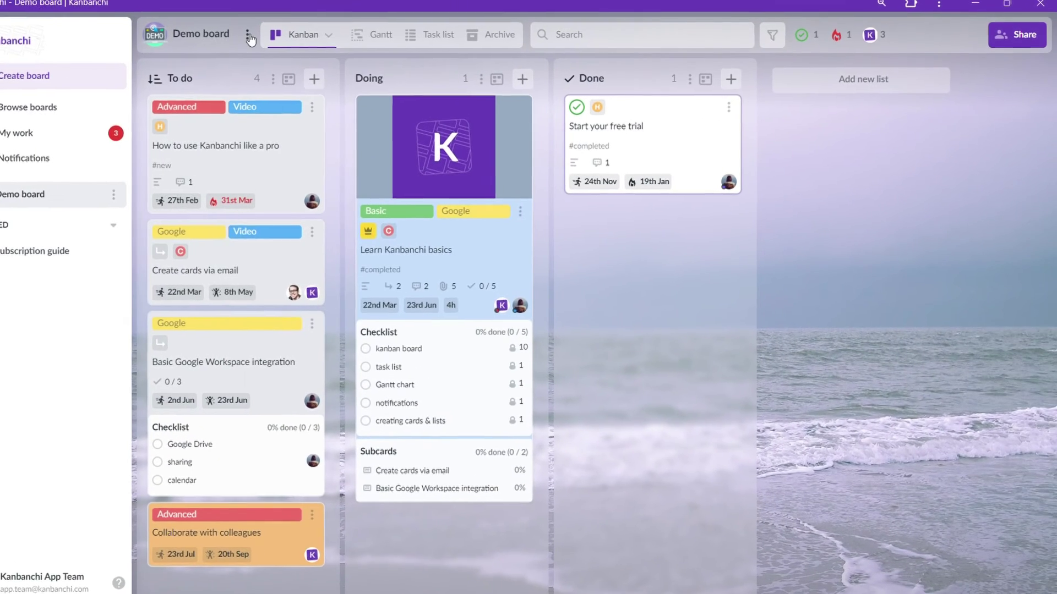
- Open the Demo board's Reports and view the Cumulative flow and Burn Up charts
{"action": "left_click", "coordinate": [221, 30]}
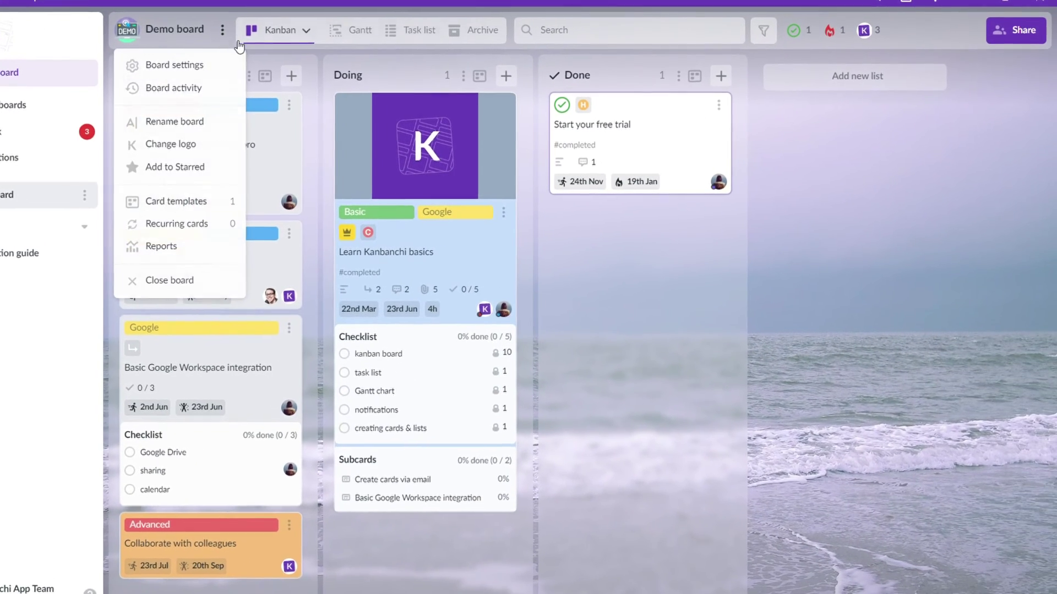
{"action": "left_click", "coordinate": [159, 247]}
{"action": "left_click", "coordinate": [212, 196]}
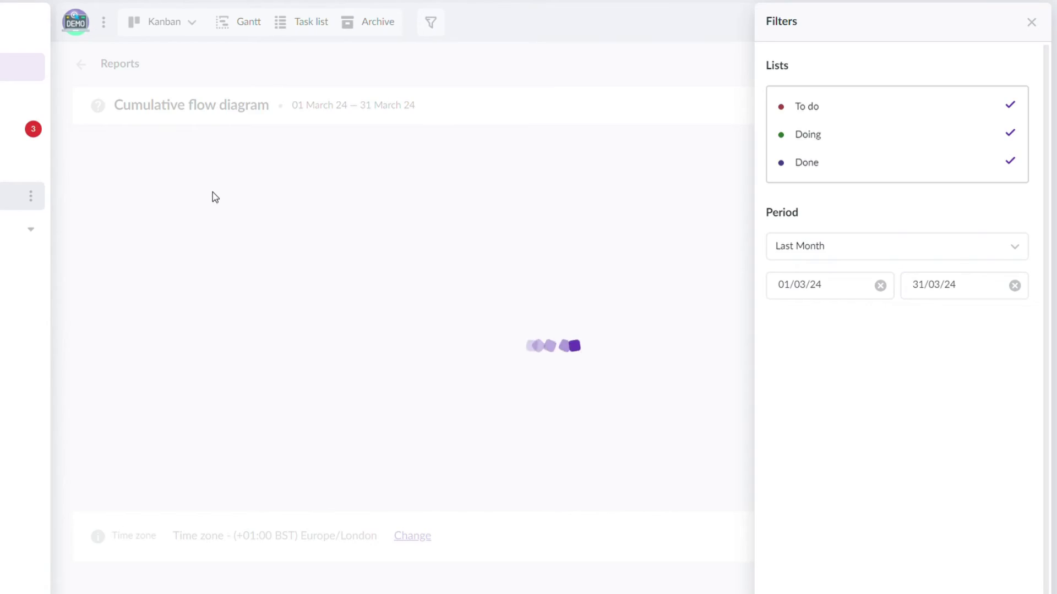
{"action": "left_click", "coordinate": [752, 186]}
{"action": "left_click", "coordinate": [98, 65]}
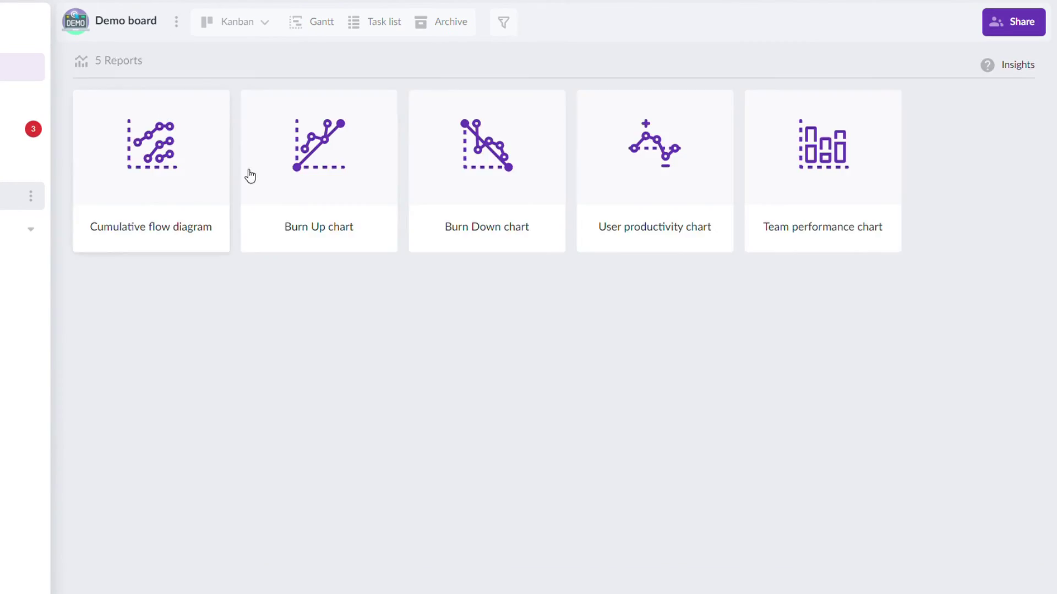
{"action": "left_click", "coordinate": [279, 193]}
{"action": "left_click", "coordinate": [880, 104]}
- View the Burn Down, User productivity and Team performance charts with filters closed
{"action": "left_click", "coordinate": [98, 64]}
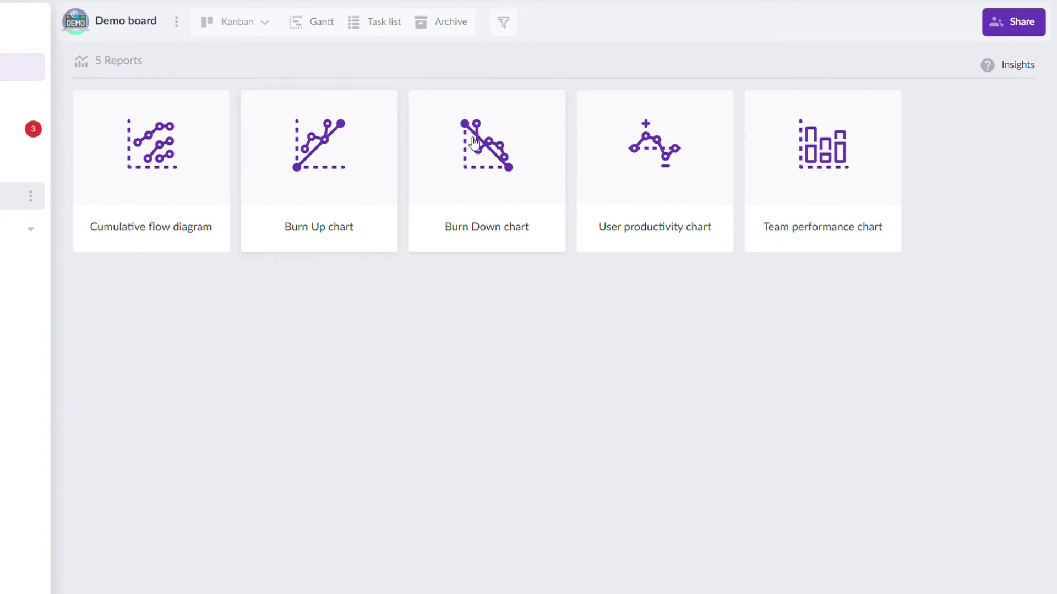
{"action": "left_click", "coordinate": [486, 165]}
{"action": "left_click", "coordinate": [974, 112]}
{"action": "left_click", "coordinate": [119, 65]}
{"action": "left_click", "coordinate": [637, 163]}
{"action": "left_click", "coordinate": [990, 100]}
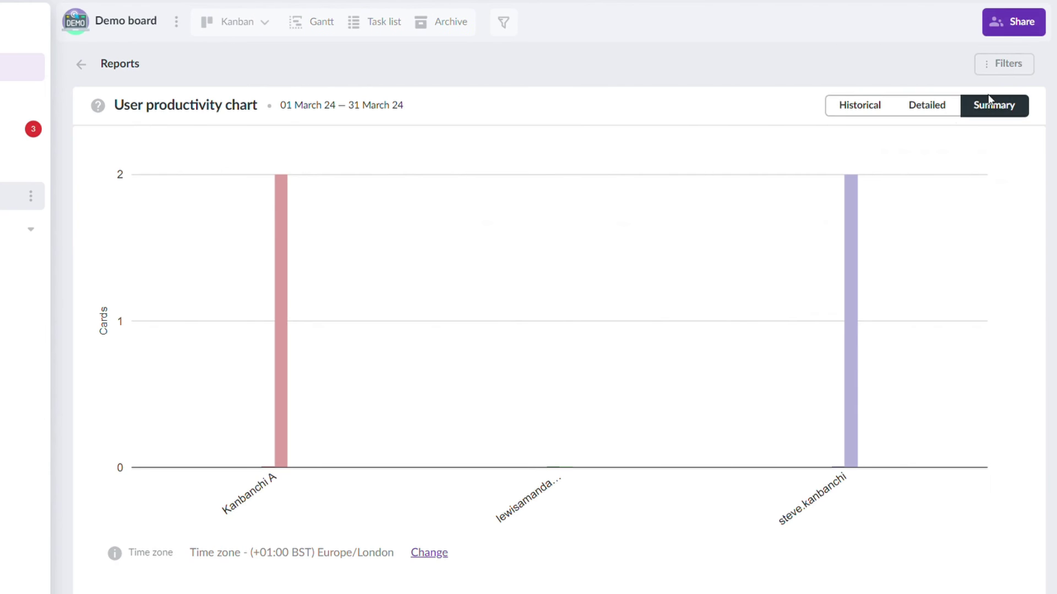
{"action": "left_click", "coordinate": [93, 65]}
{"action": "left_click", "coordinate": [813, 156]}
{"action": "left_click", "coordinate": [1041, 24]}
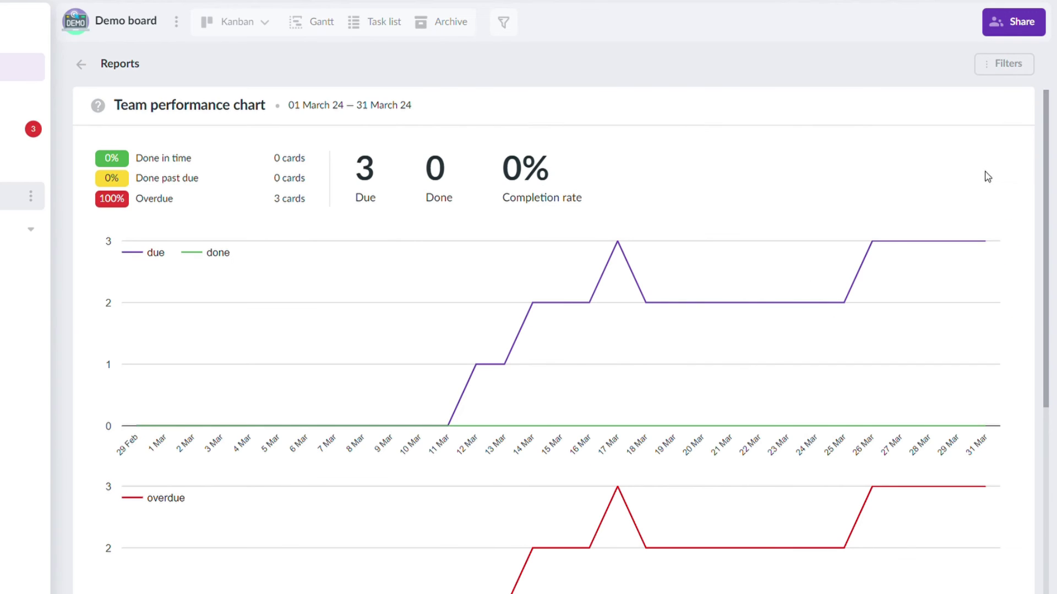
{"action": "left_click_drag", "start_coordinate": [1048, 179], "coordinate": [1050, 260]}
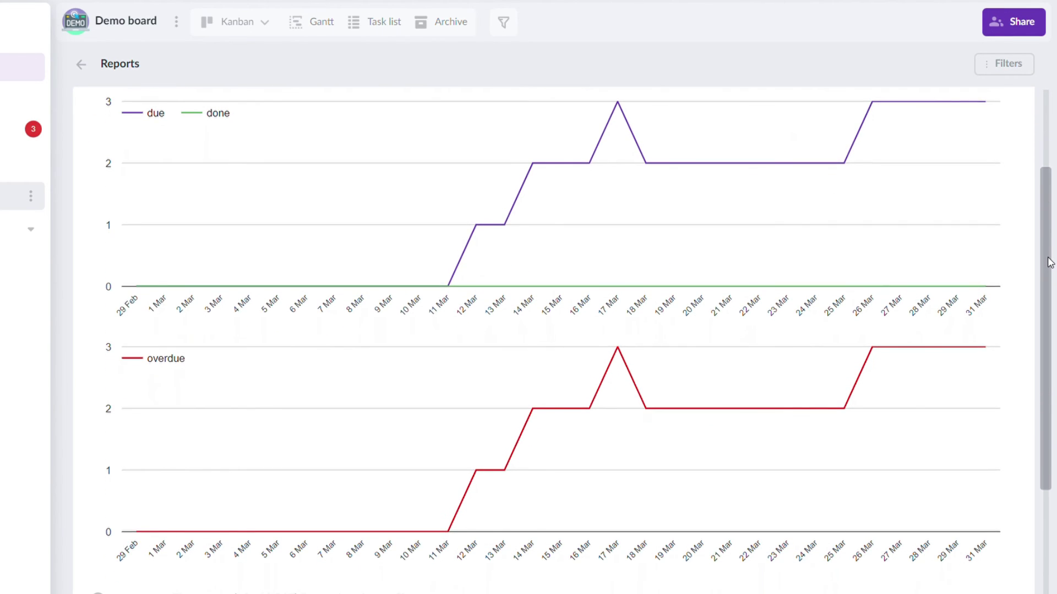